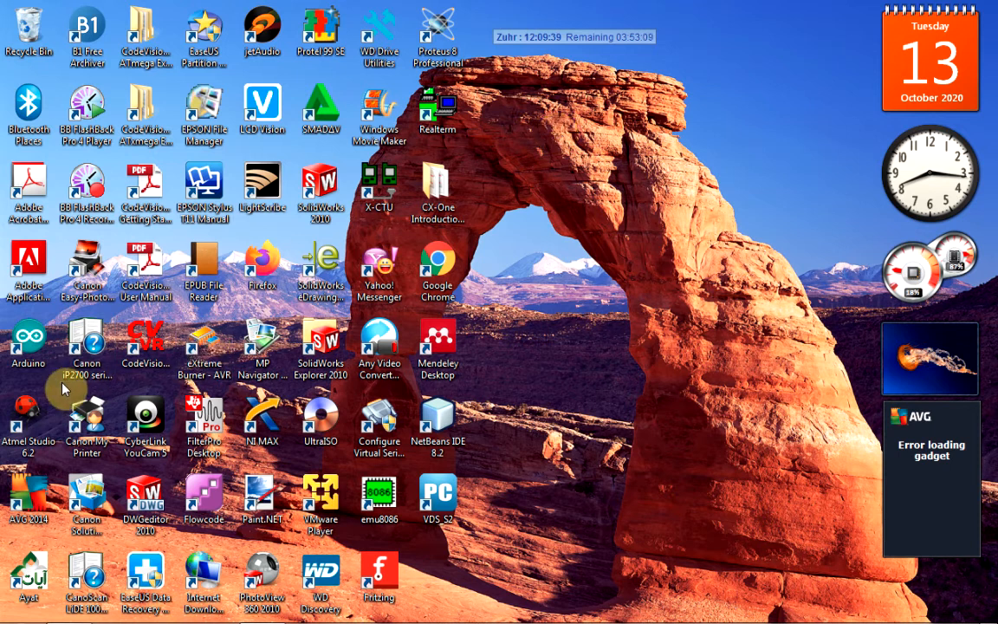
Launch the Arduino IDE and place the cursor inside the empty loop function of the new sketch.
double_click(34, 347)
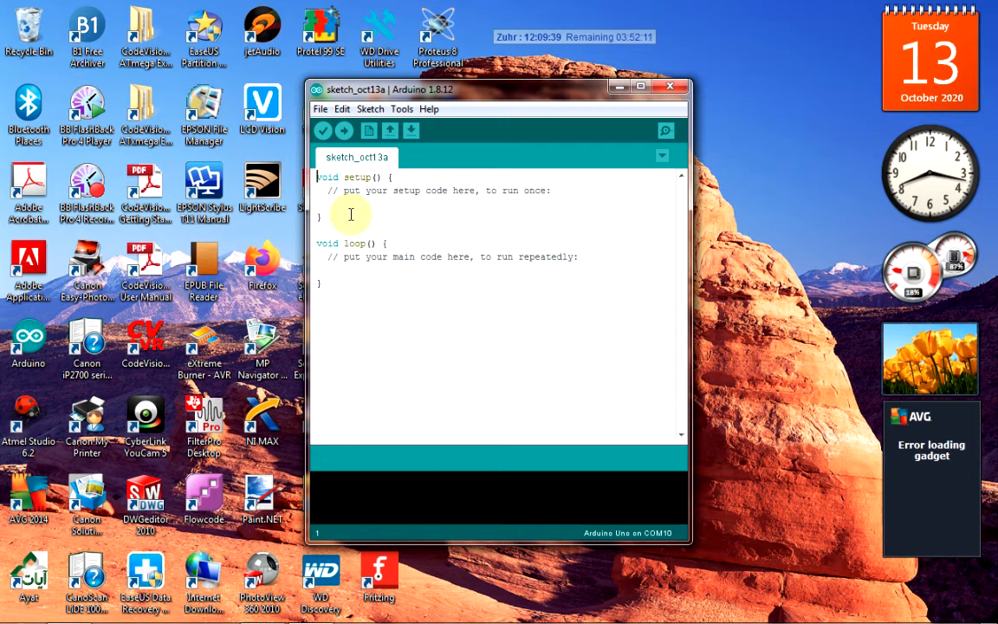
mouse_move(512, 94)
mouse_down()
mouse_move(474, 93)
mouse_move(524, 98)
mouse_up()
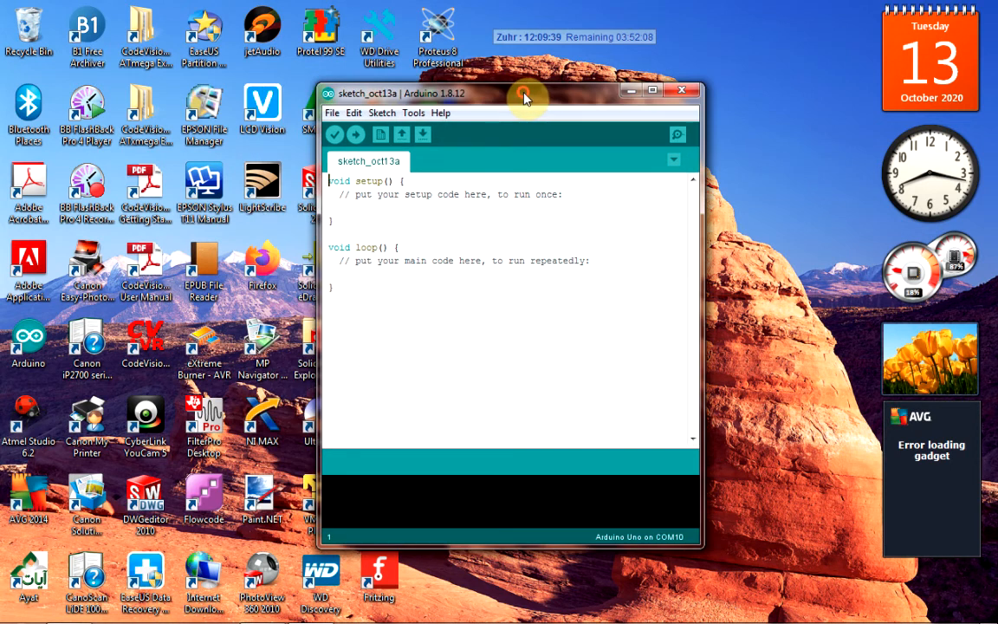
click(346, 212)
key(Tab)
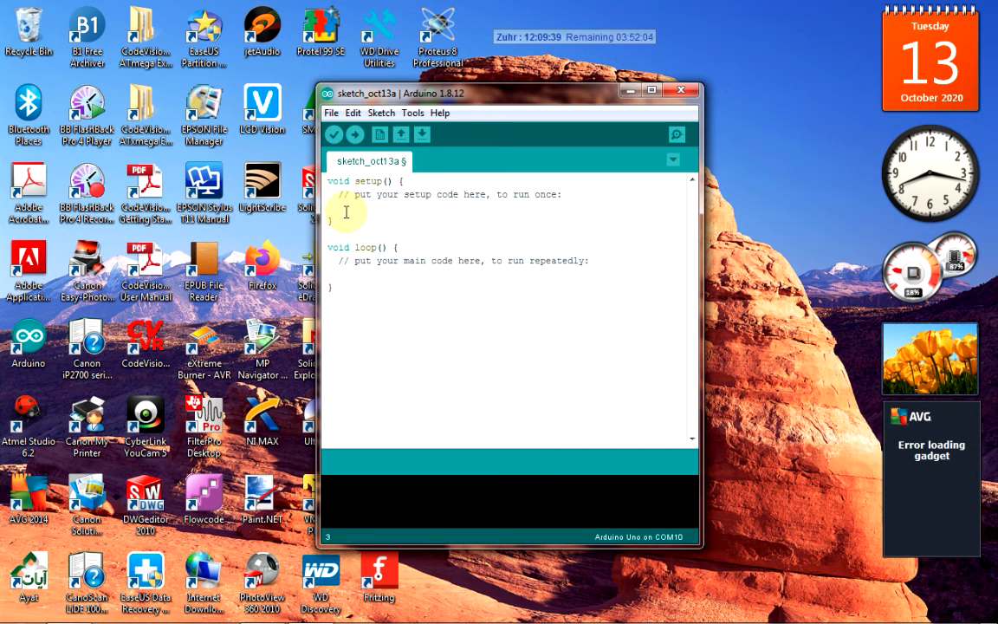
click(336, 275)
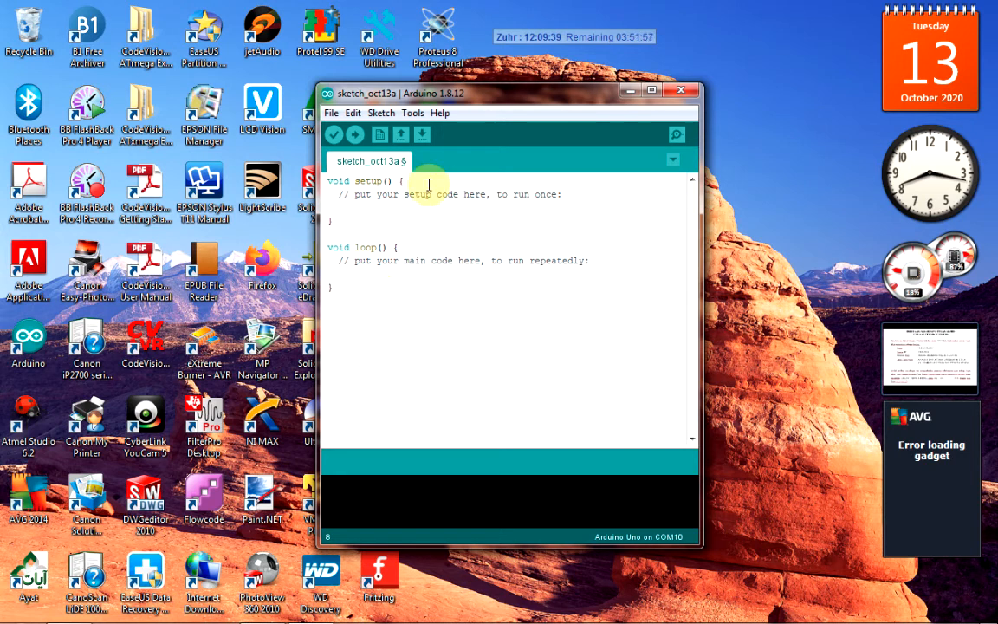
Open the built-in Blink example from the 01.Basics collection and view its setup and loop code.
click(330, 114)
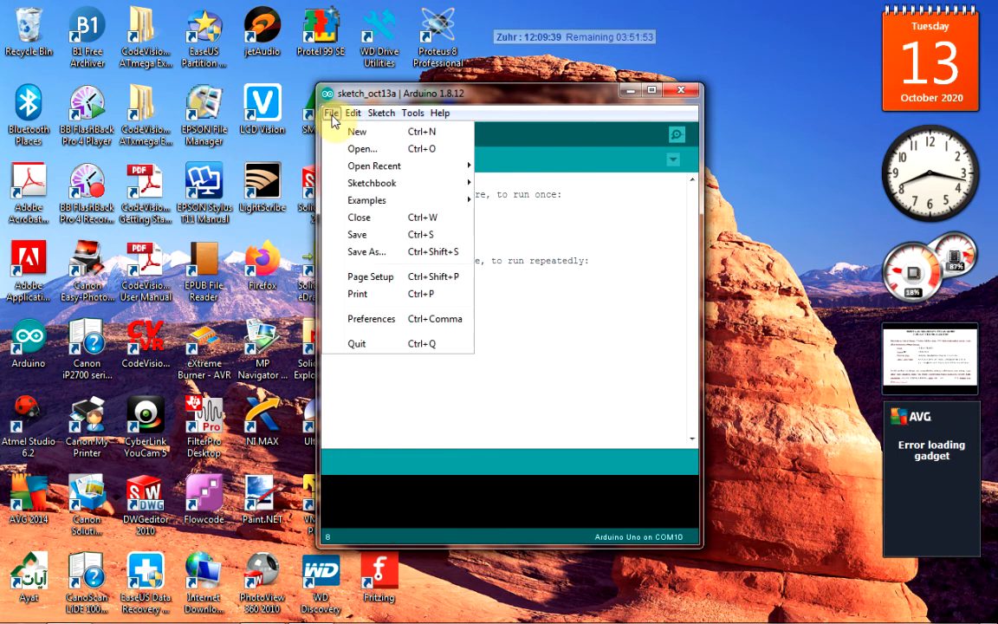
mouse_move(397, 203)
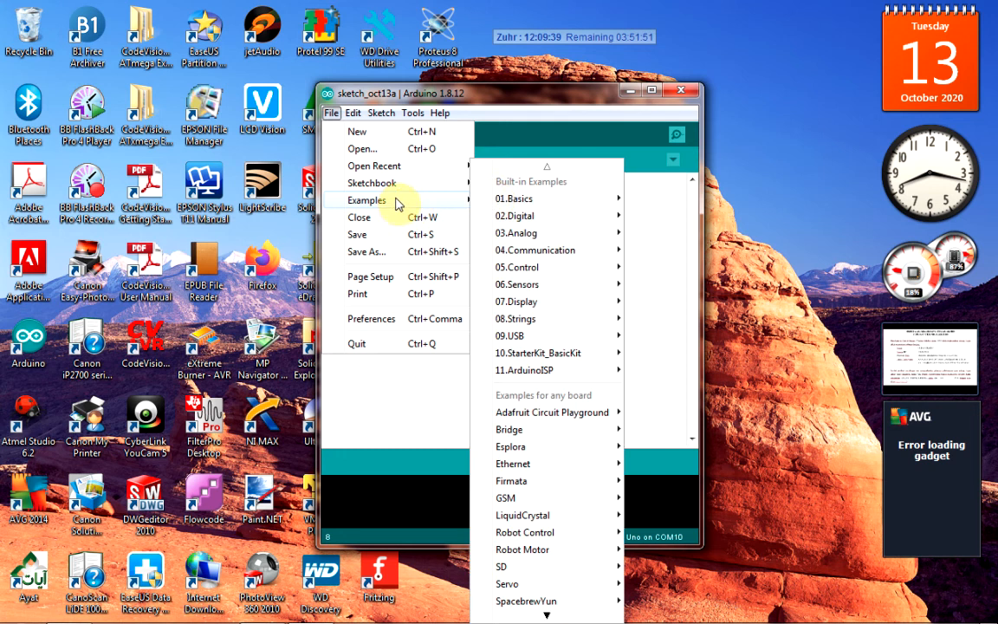
mouse_move(589, 200)
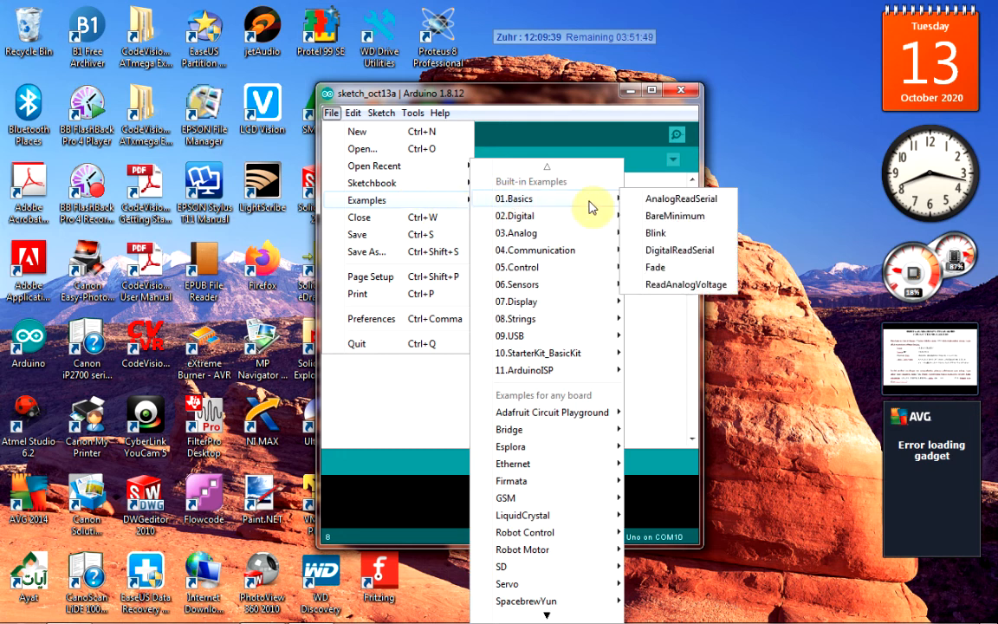
click(656, 234)
mouse_move(734, 285)
mouse_down()
mouse_move(735, 413)
mouse_move(735, 262)
mouse_move(733, 415)
mouse_up()
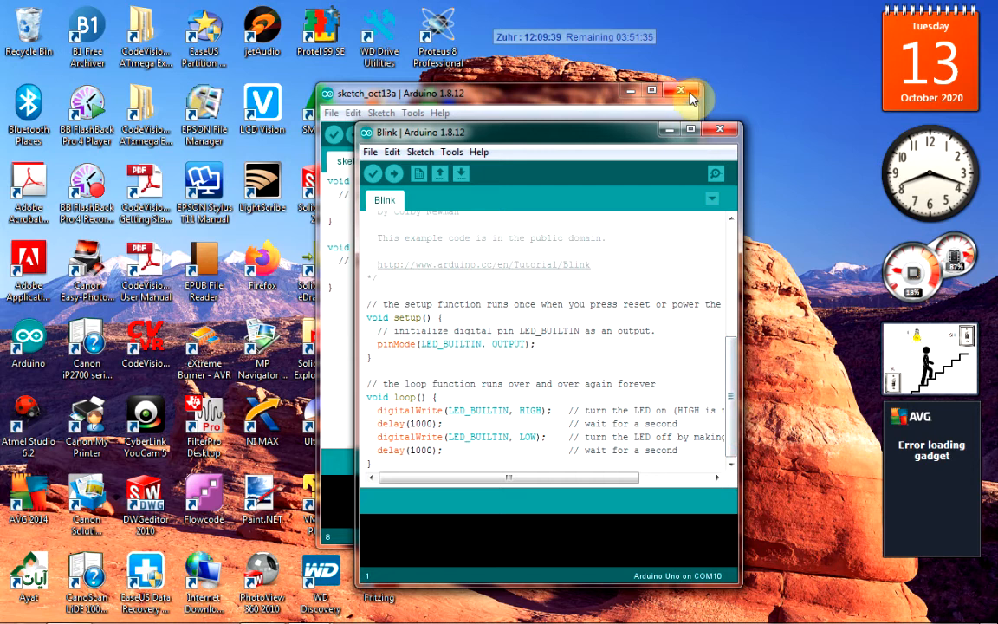
drag(617, 131, 614, 98)
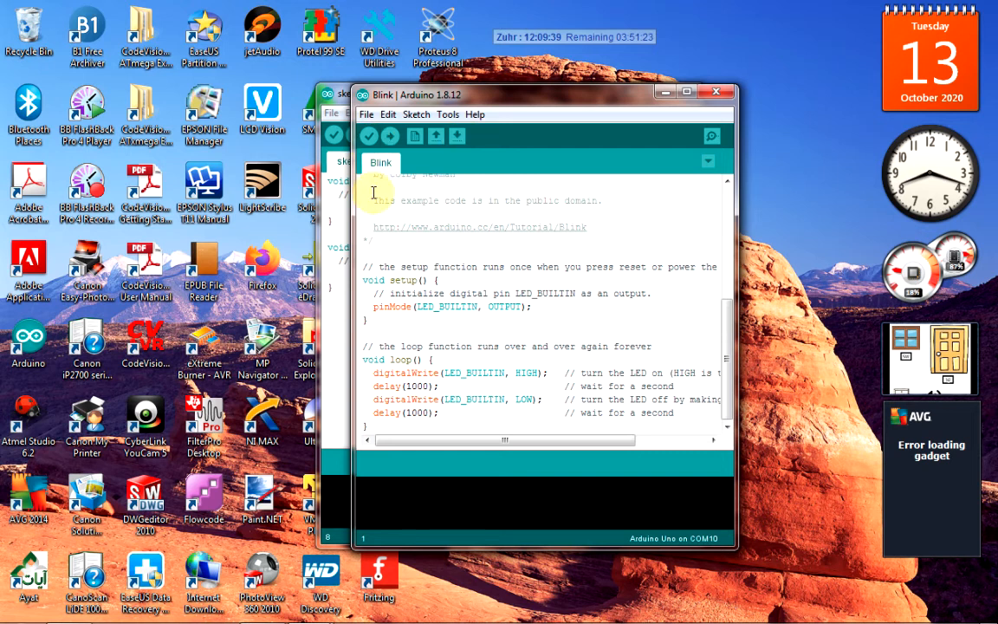
Verify the Blink sketch and dismiss the boards and libraries update notice.
click(367, 139)
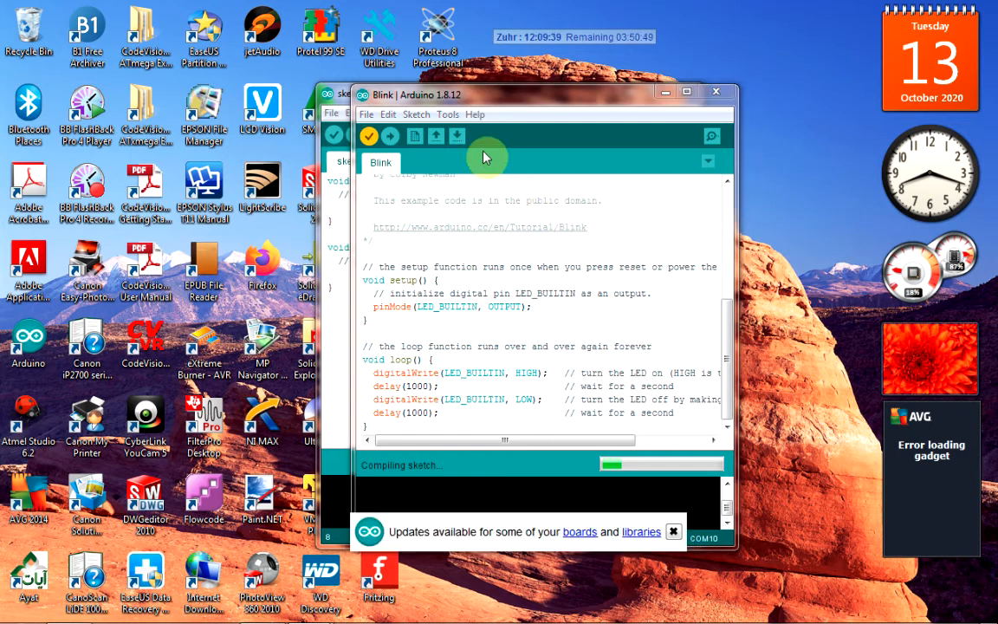
click(673, 531)
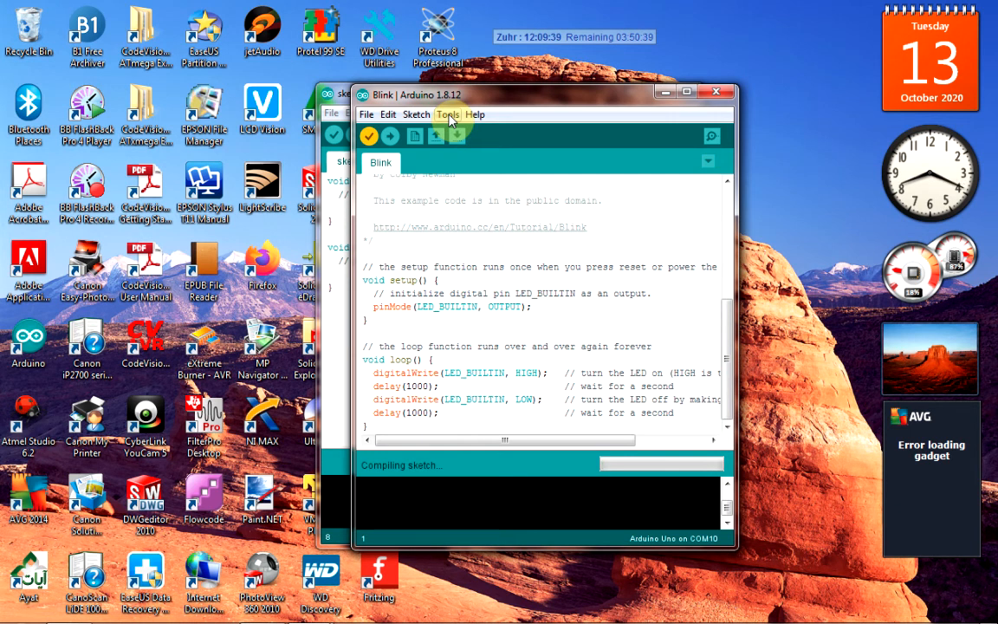
Select Arduino Uno as the target board for the Blink sketch.
click(449, 118)
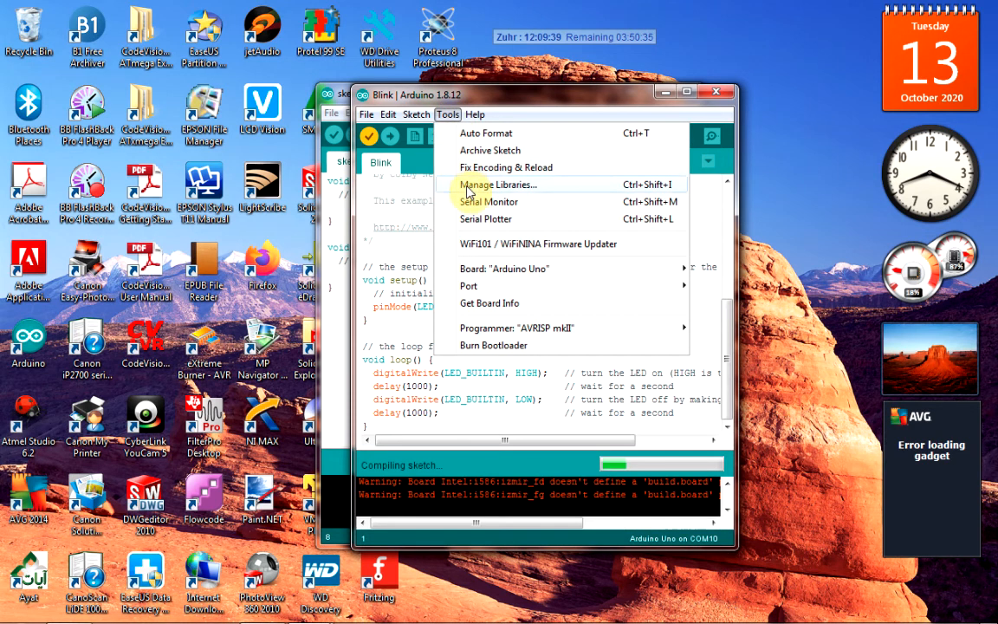
click(501, 104)
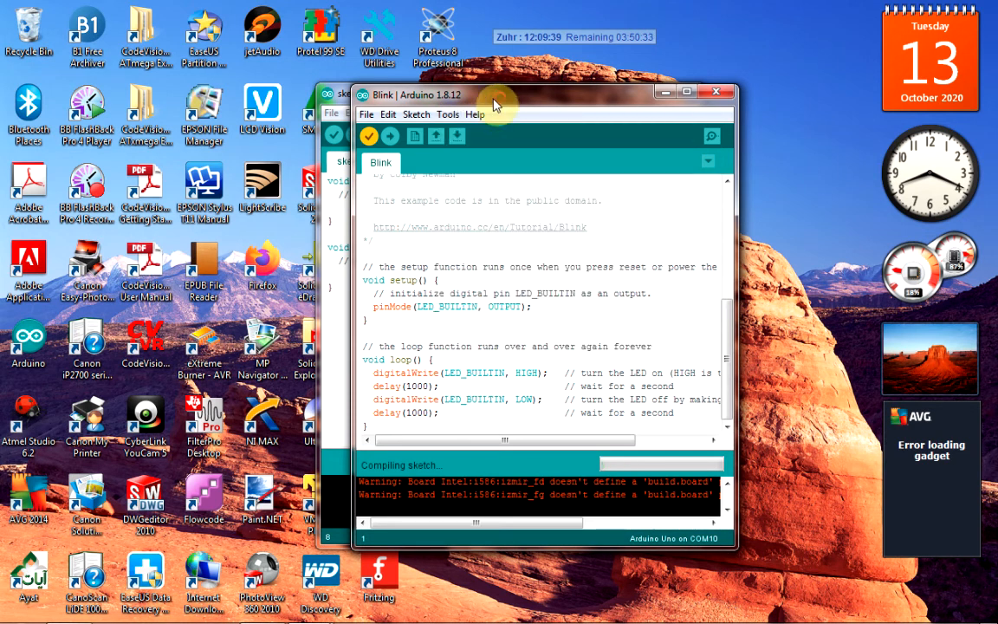
click(450, 116)
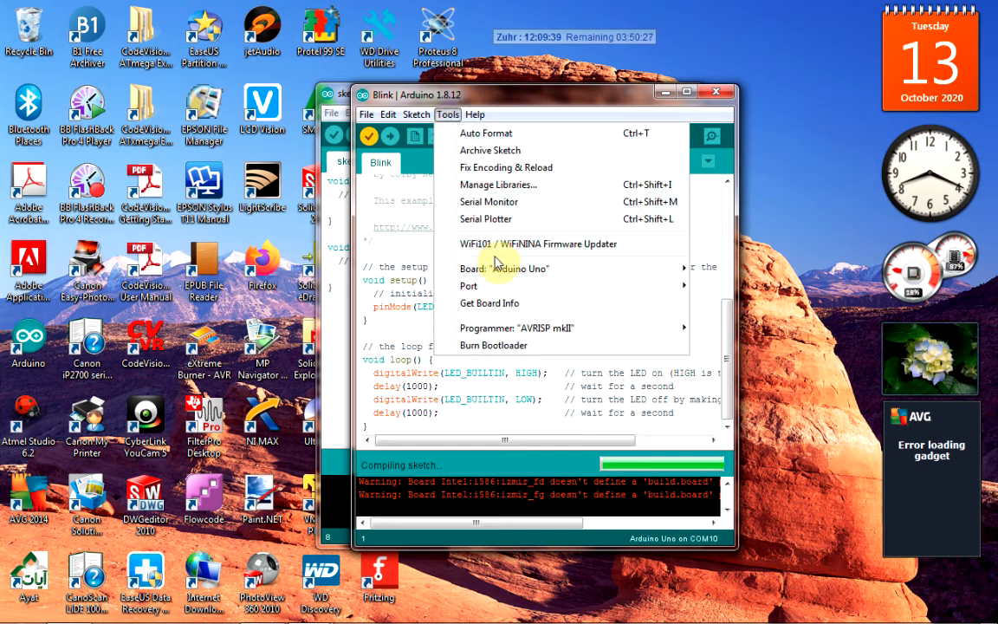
mouse_move(541, 267)
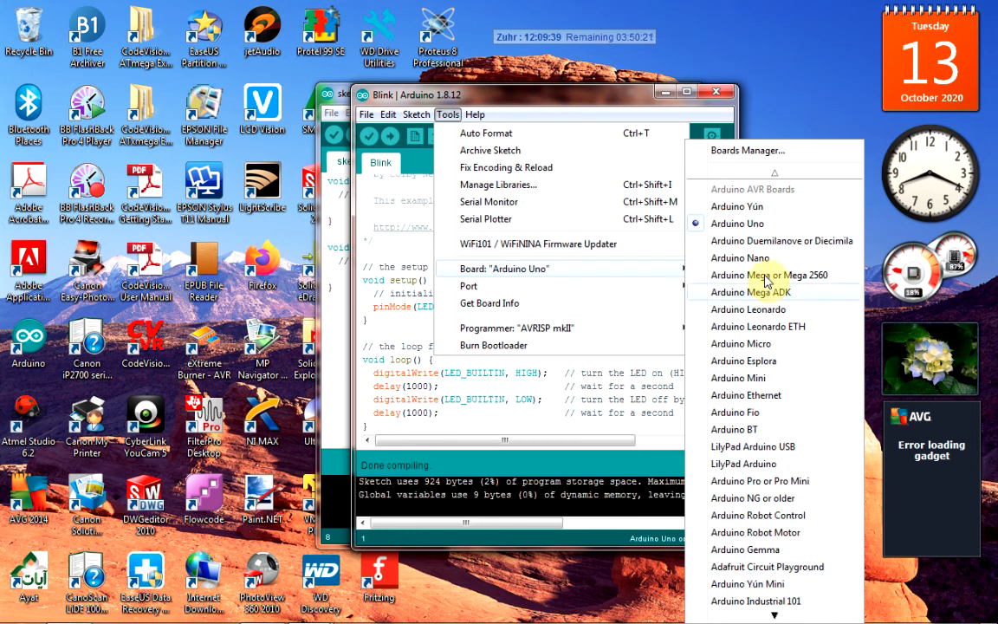
click(726, 224)
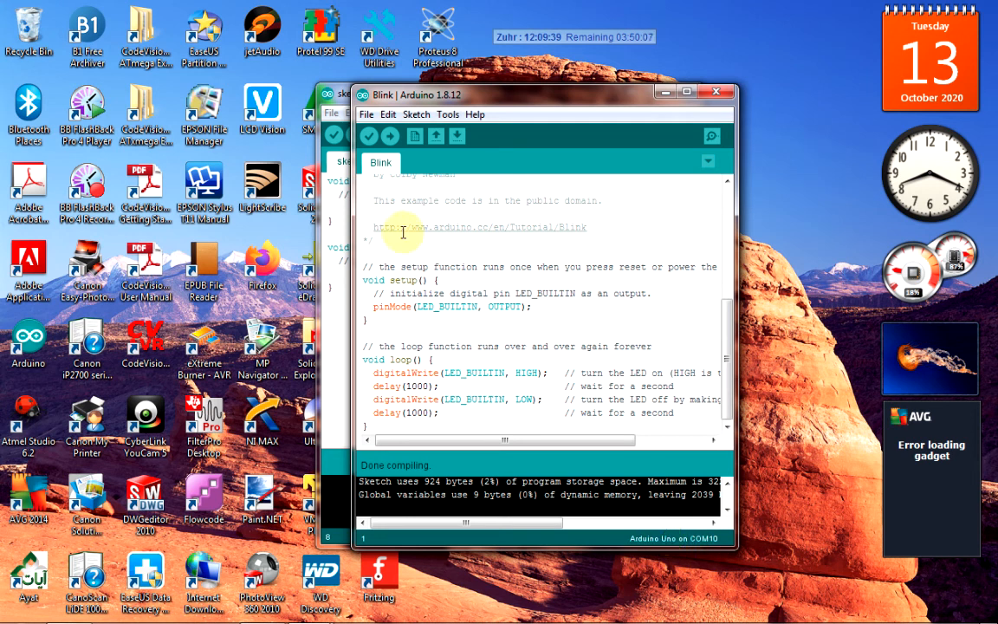
Compile the Blink sketch again and look through its code from the header comment to the setup function.
mouse_move(730, 310)
mouse_down()
mouse_move(729, 193)
mouse_move(730, 312)
mouse_up()
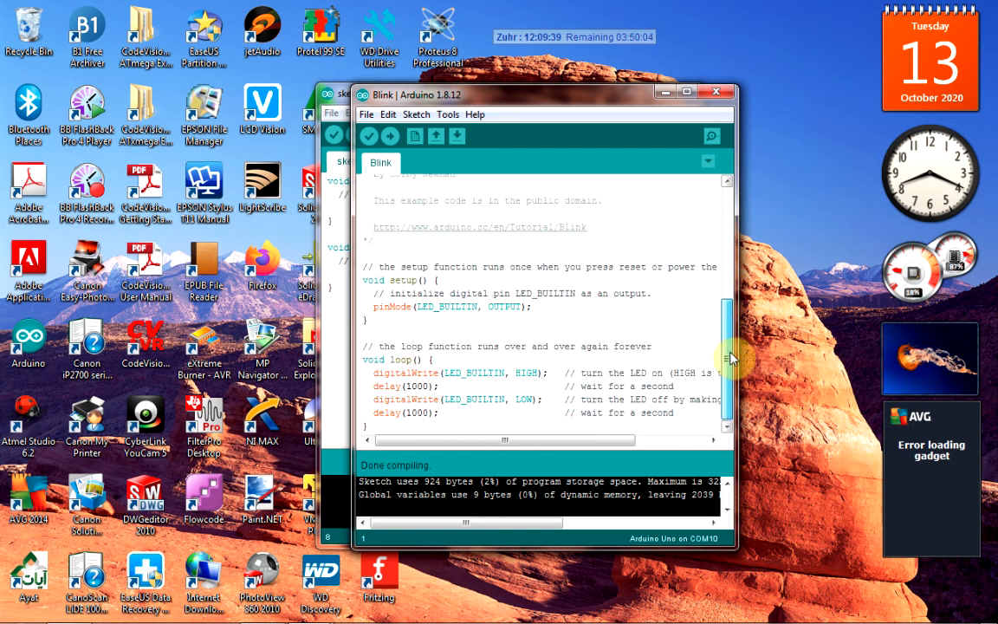
click(369, 137)
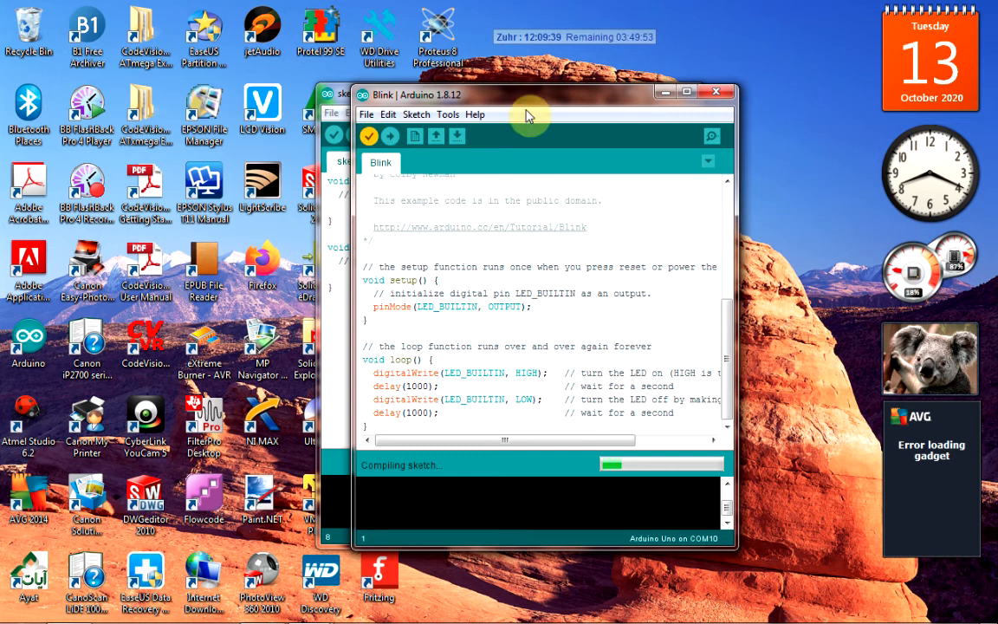
drag(520, 100, 488, 104)
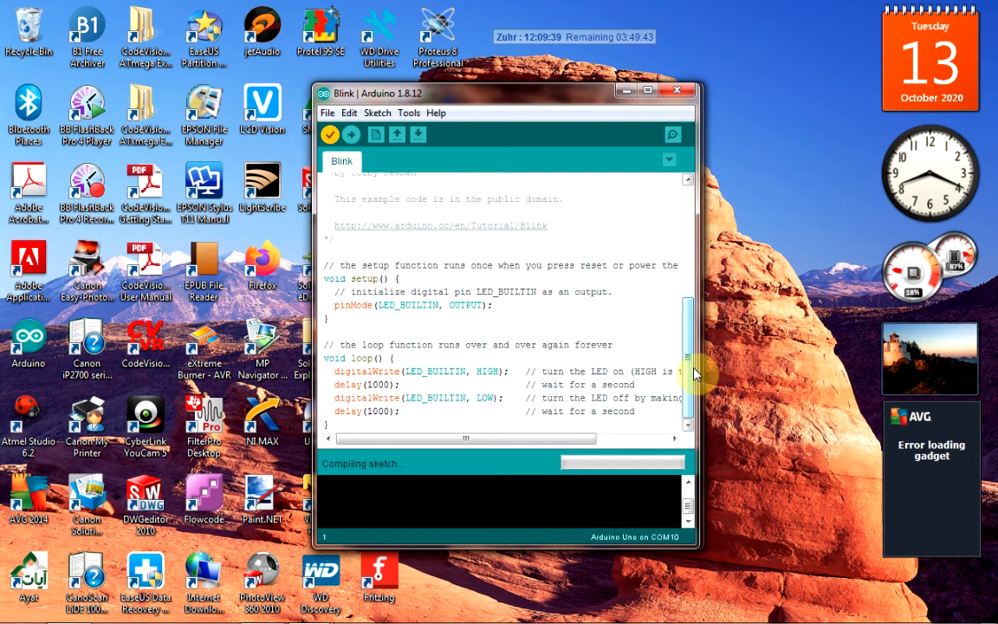
mouse_move(690, 356)
mouse_down()
mouse_move(691, 285)
mouse_move(693, 394)
mouse_up()
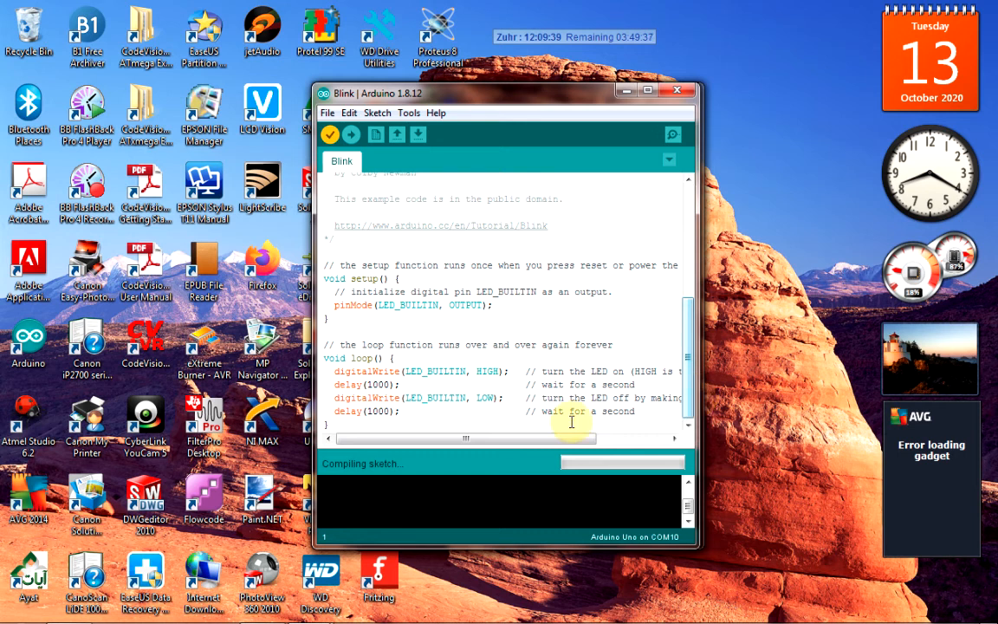
scroll(466, 339, up, 6)
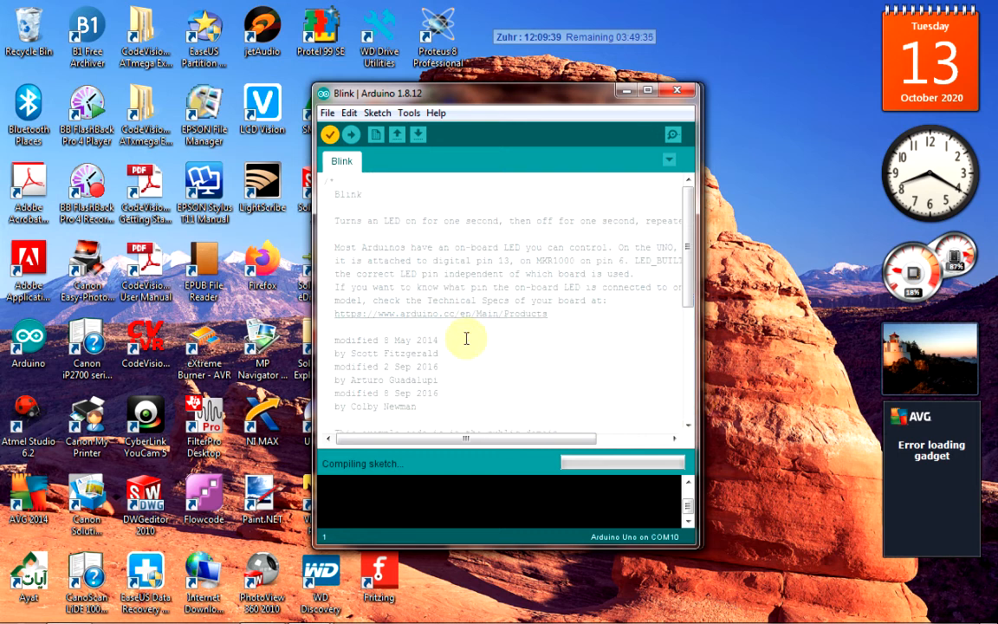
scroll(562, 395, down, 3)
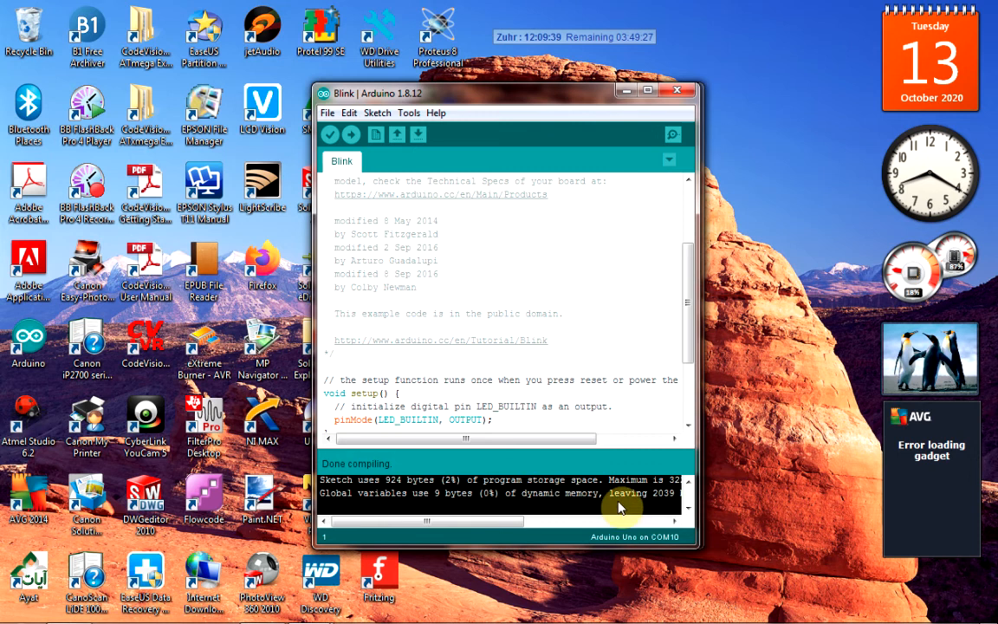
Examine the compiler output for warnings and for the sketch's program storage and dynamic memory usage.
click(689, 483)
click(689, 484)
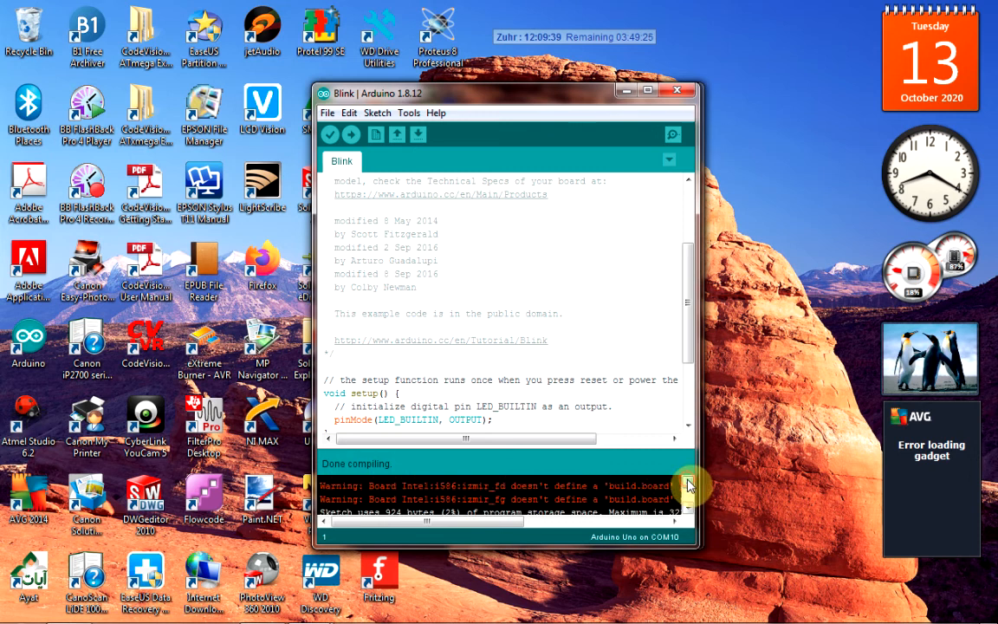
click(689, 512)
click(690, 512)
drag(385, 523, 597, 525)
drag(504, 528, 356, 526)
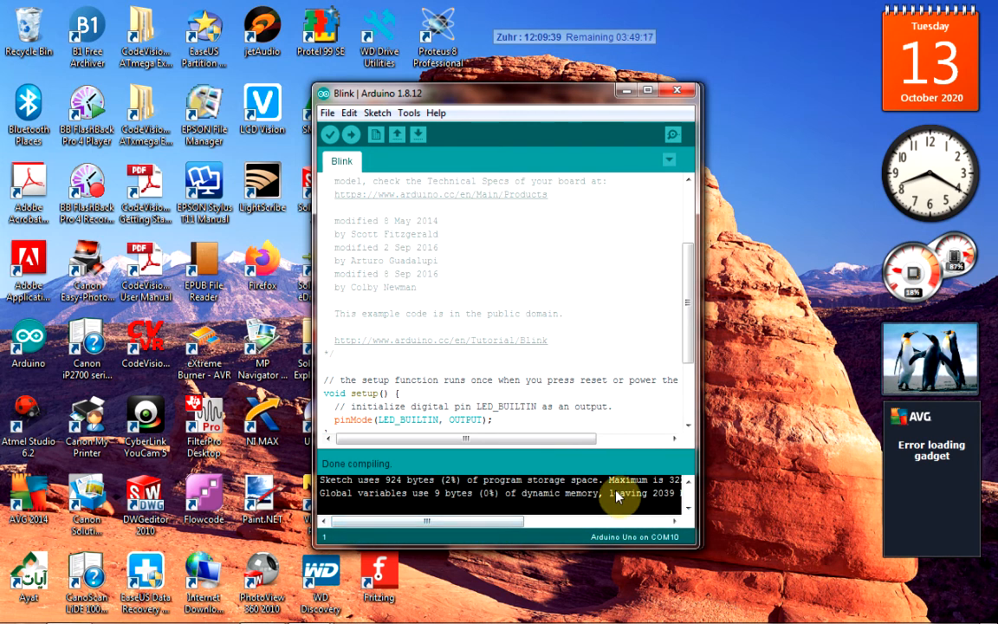
click(690, 482)
click(690, 482)
click(689, 507)
click(689, 507)
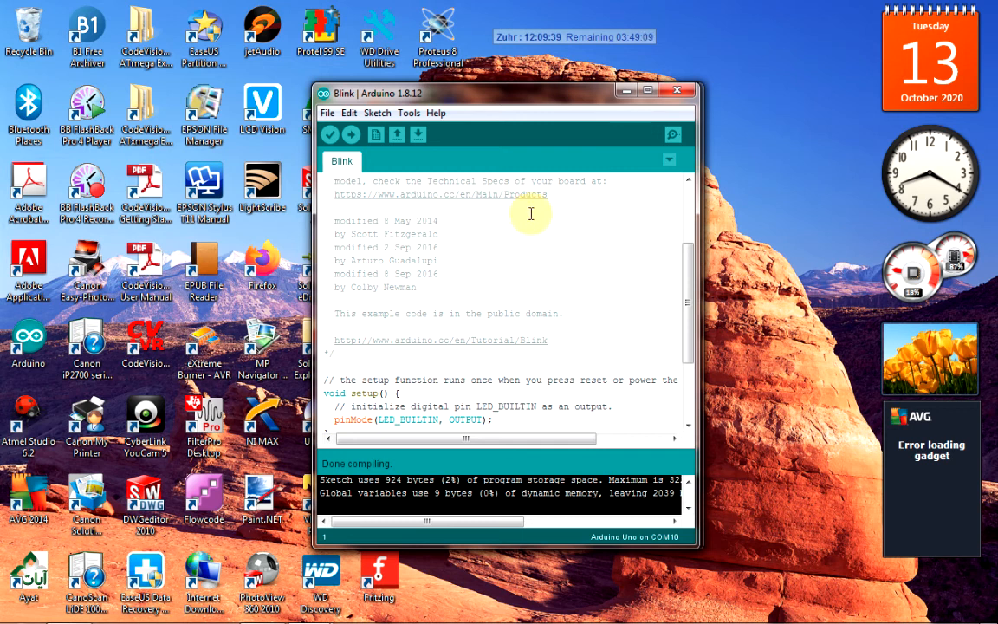
Move both sketch windows clear of the desktop shortcuts and run Proteus 8 Professional as administrator.
drag(541, 100, 453, 97)
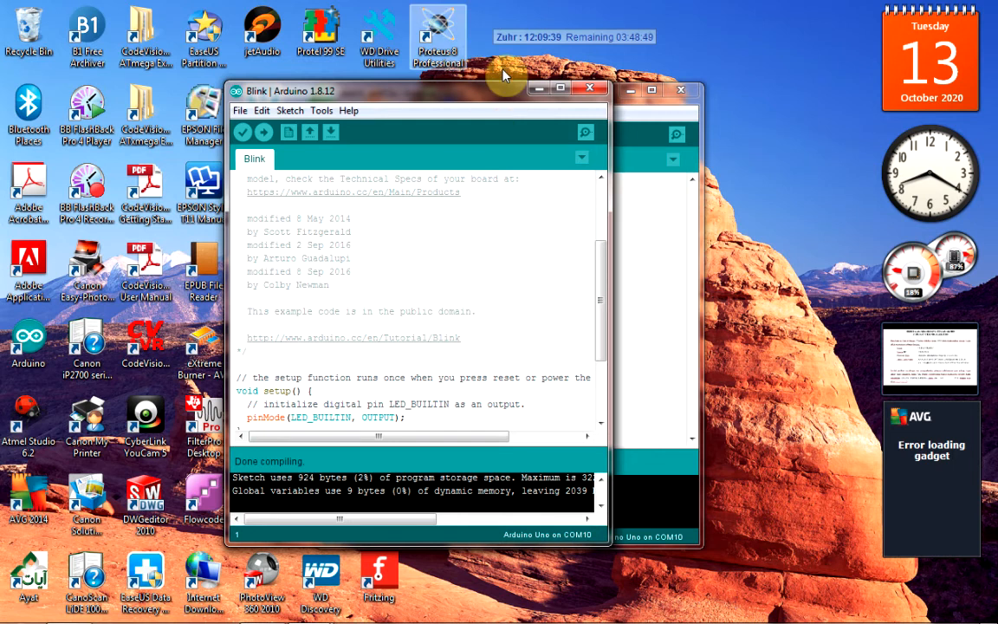
click(472, 95)
drag(457, 171, 453, 169)
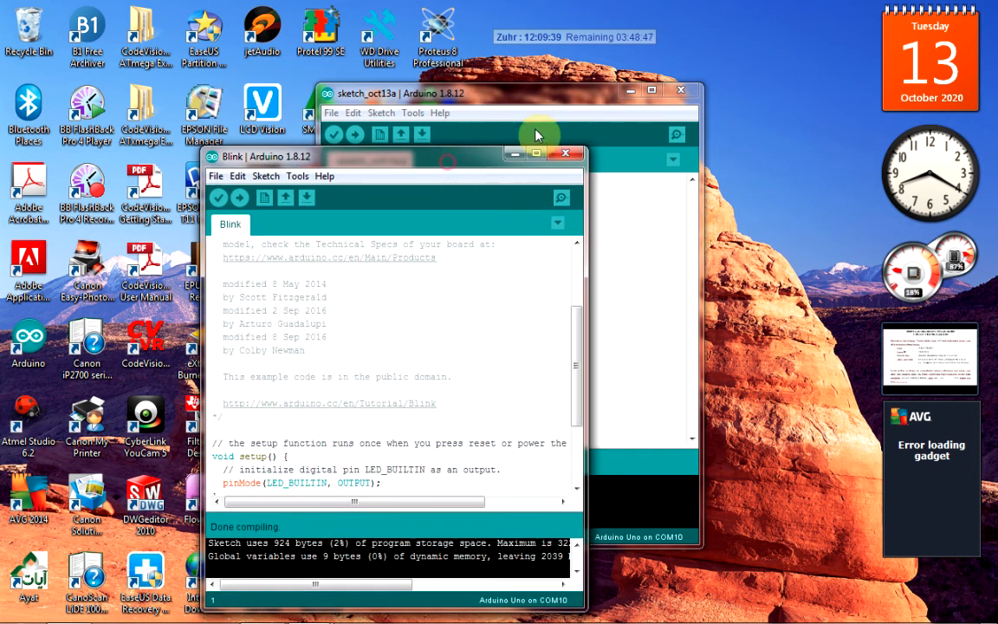
drag(530, 104, 676, 179)
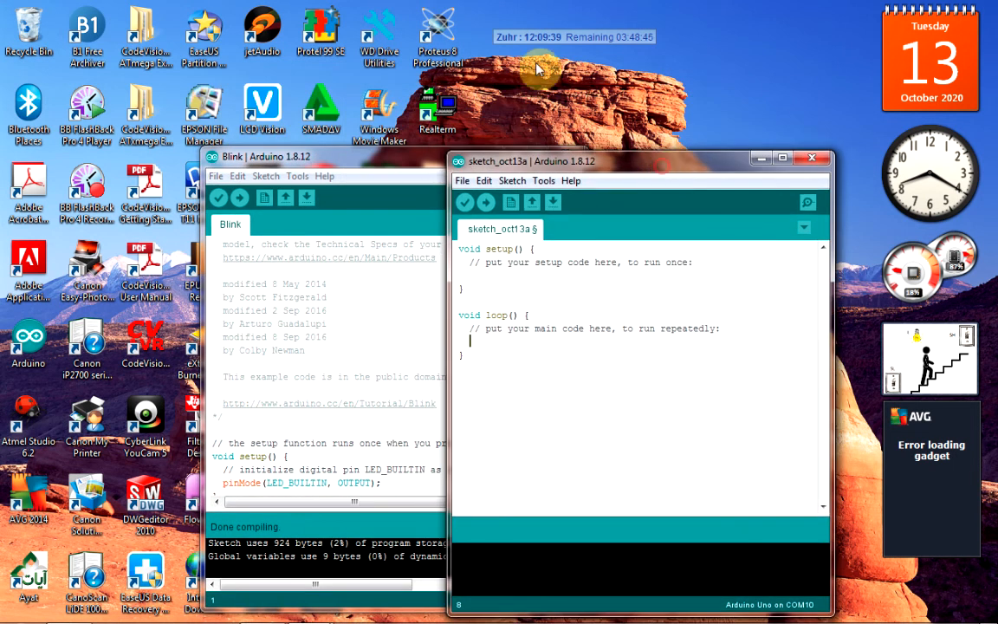
right_click(437, 39)
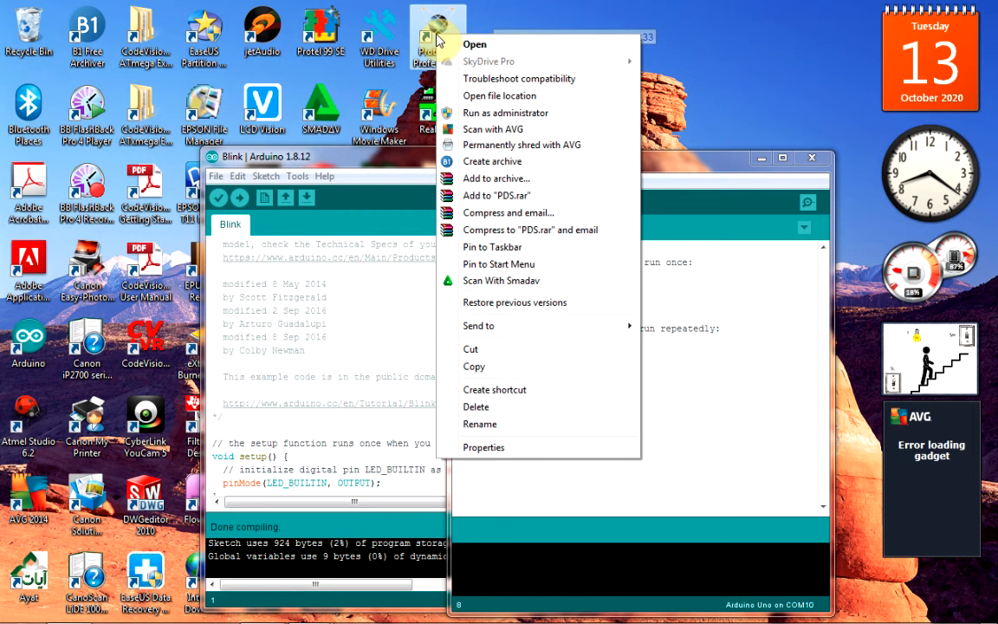
click(512, 114)
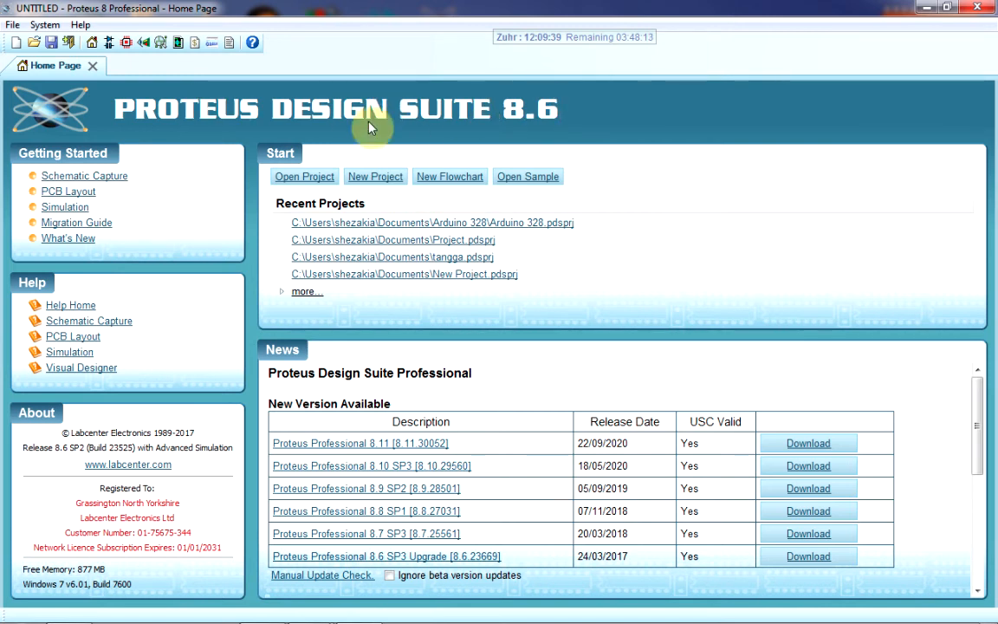
Start a new Proteus project and name it coba.pdsprj.
click(13, 25)
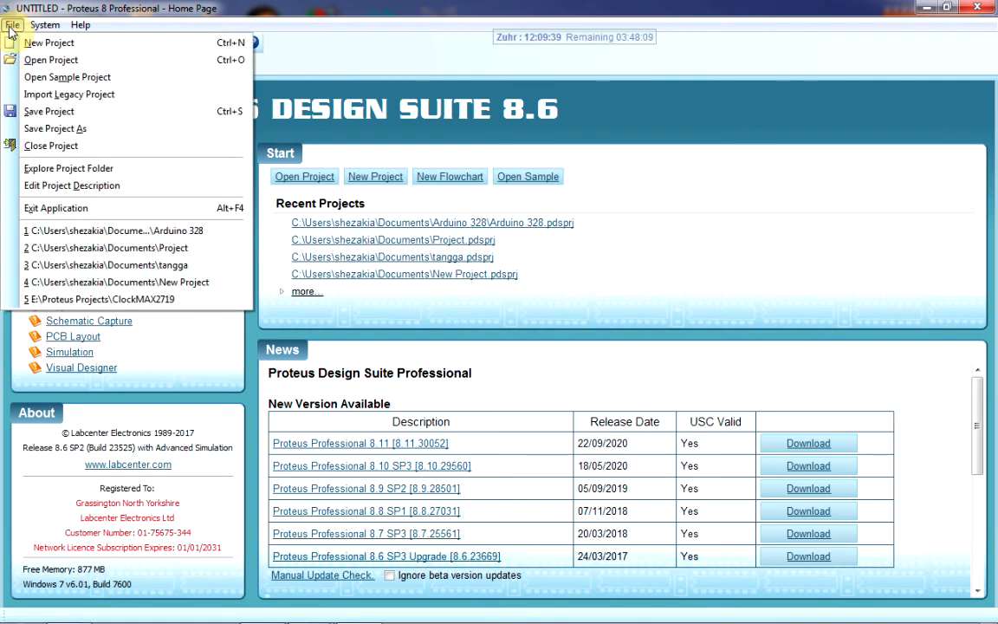
click(49, 44)
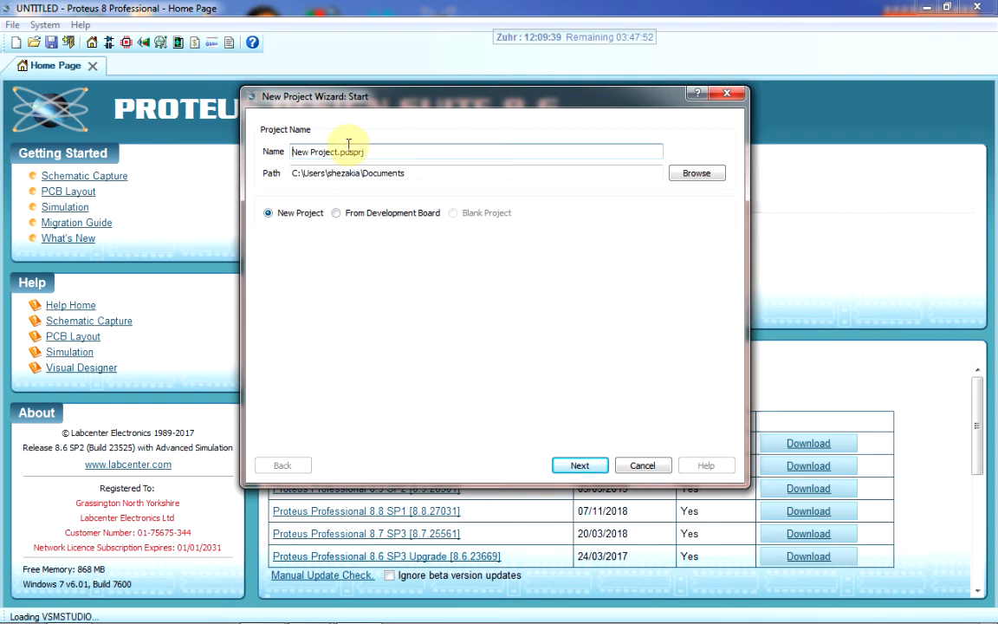
mouse_move(293, 152)
mouse_down()
mouse_move(334, 152)
mouse_move(296, 153)
mouse_up()
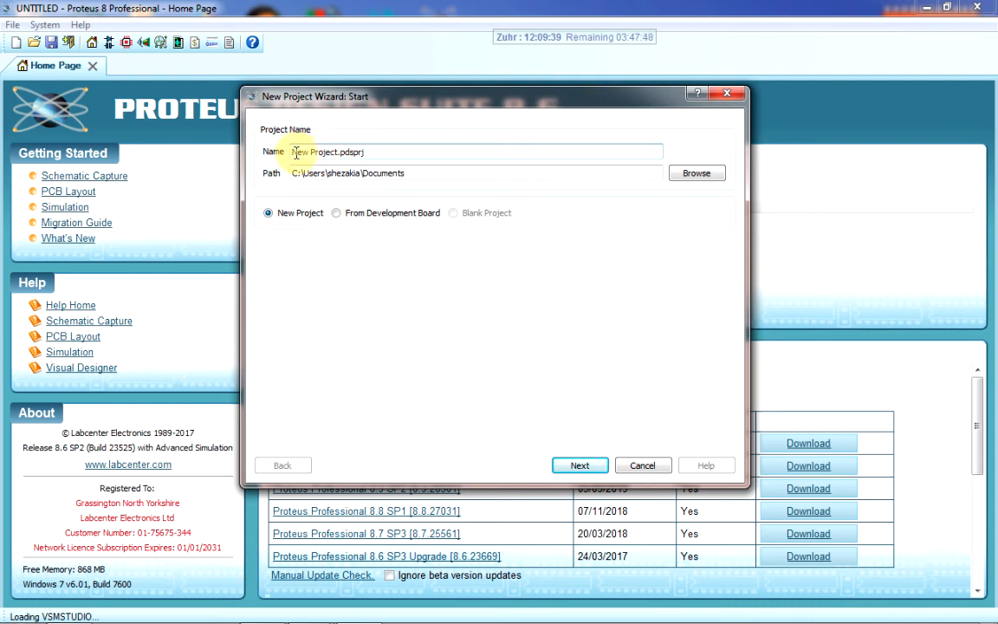
key(Delete)
key(Delete)
key(Delete)
key(Delete)
key(Delete)
key(Delete)
key(Delete)
key(Delete)
key(Delete)
key(Delete)
key(Delete)
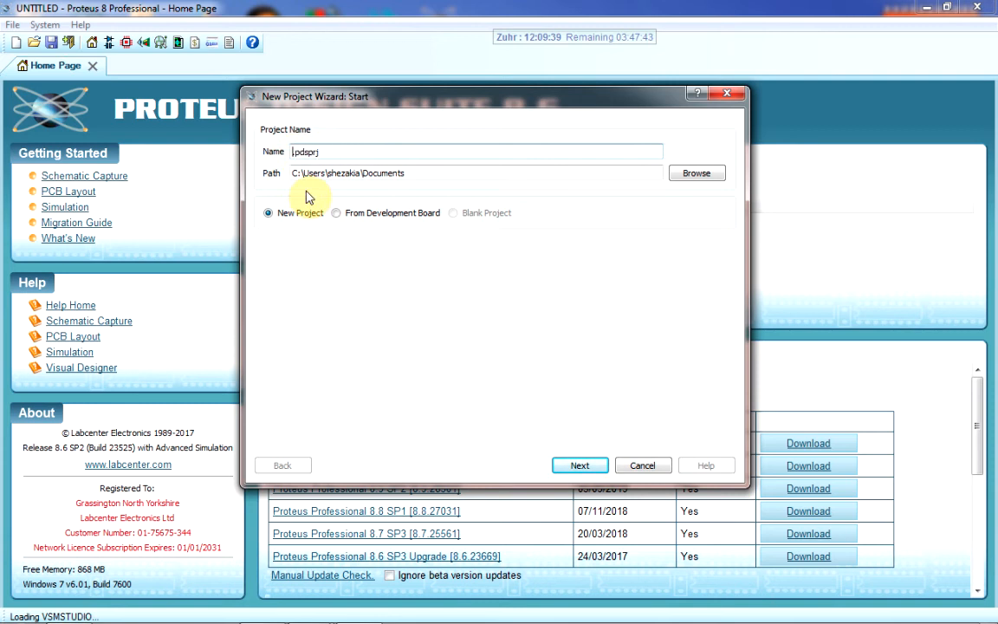
text(coba)
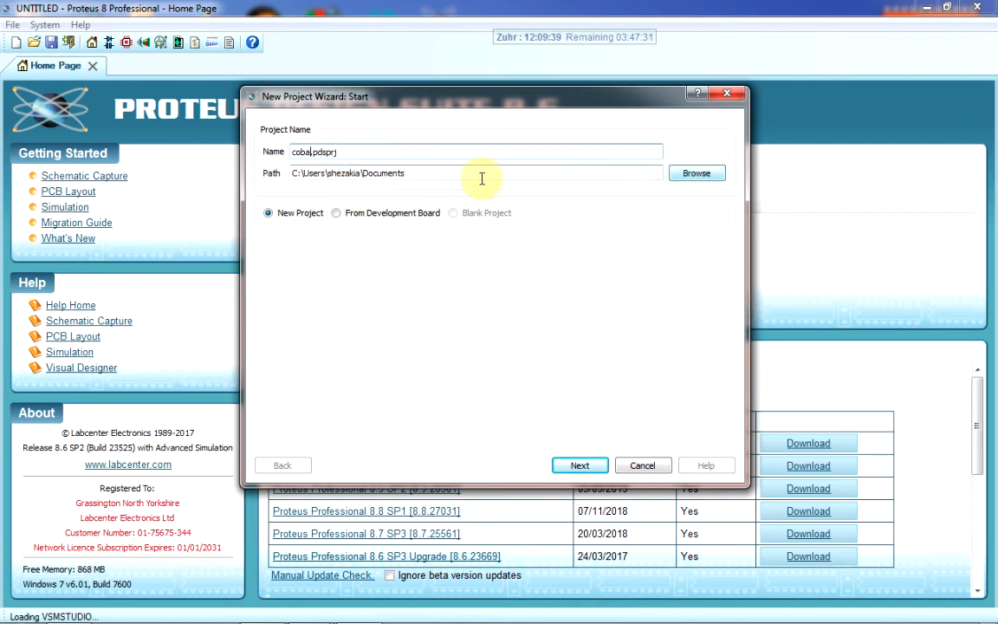
Finish creating the project with the DEFAULT schematic template, no PCB layout and no firmware project.
click(415, 178)
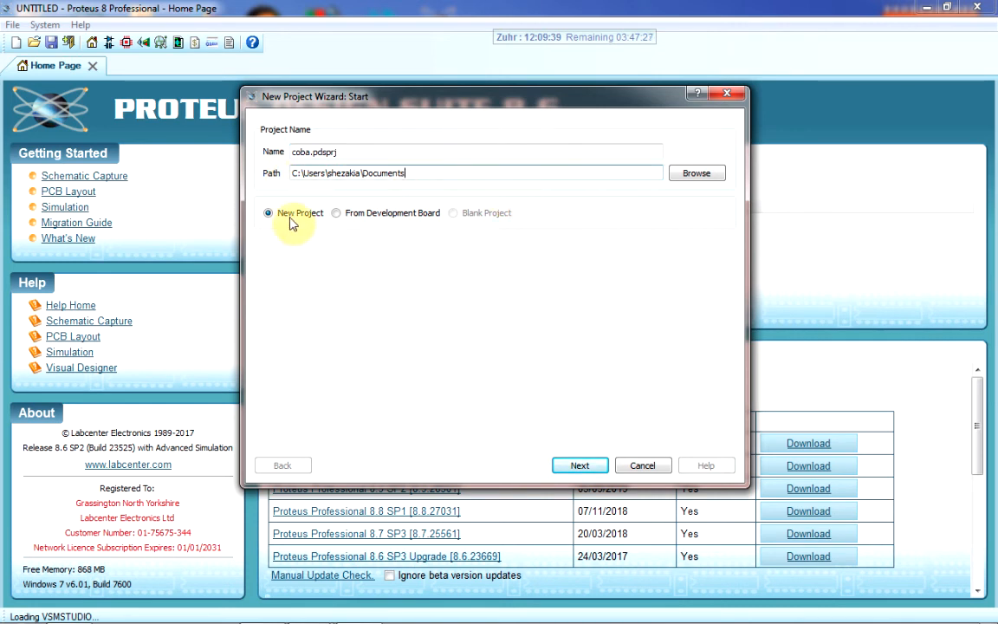
click(580, 466)
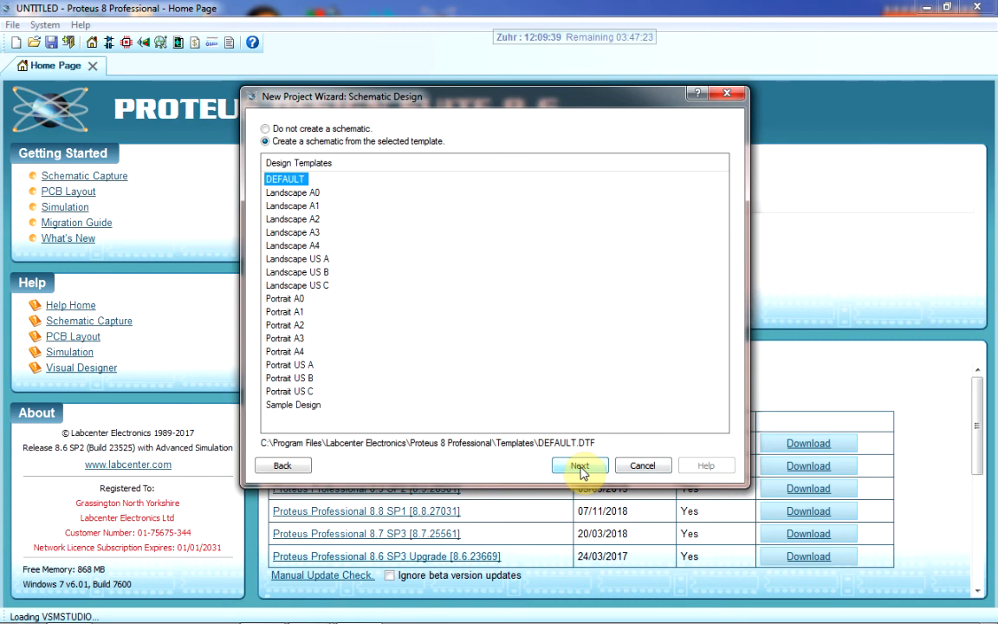
click(580, 466)
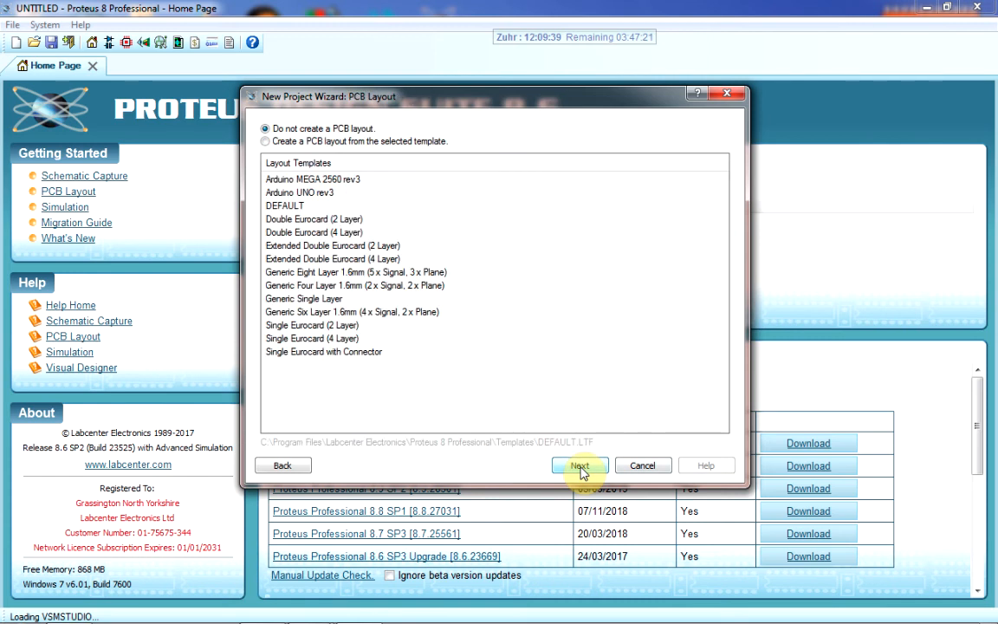
click(579, 467)
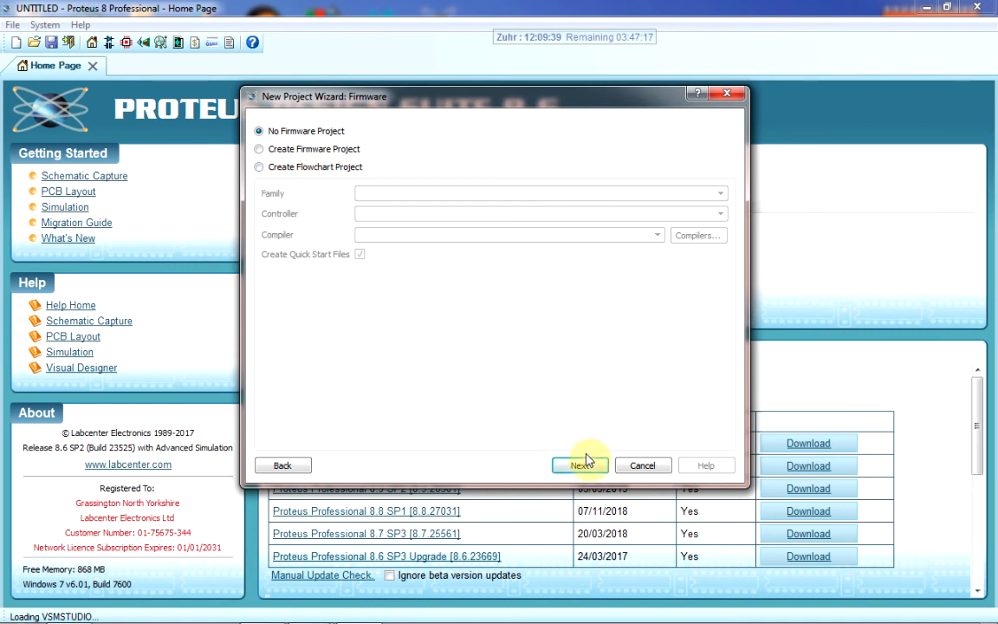
click(580, 467)
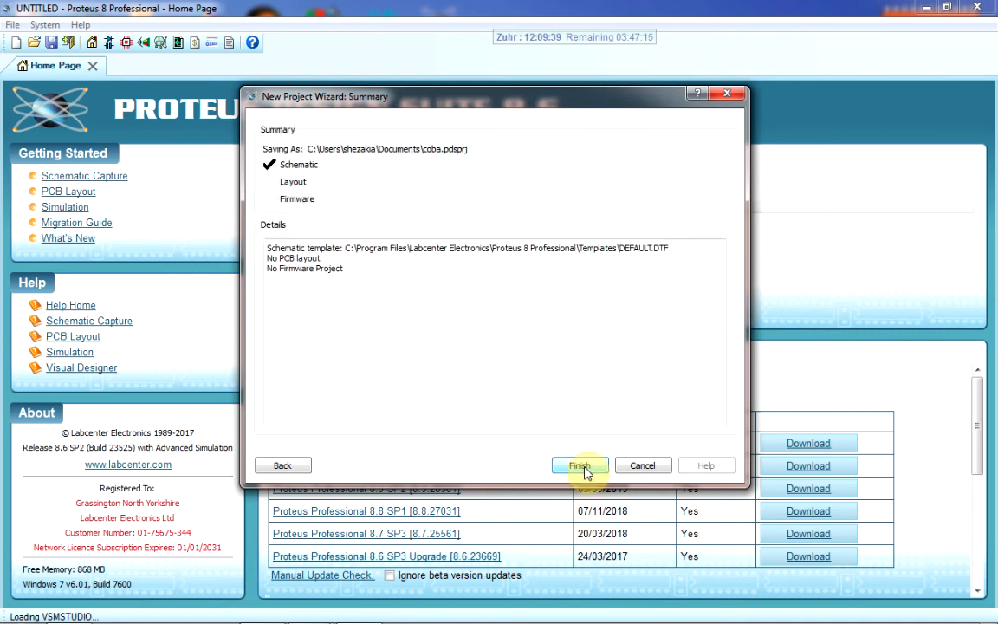
click(581, 467)
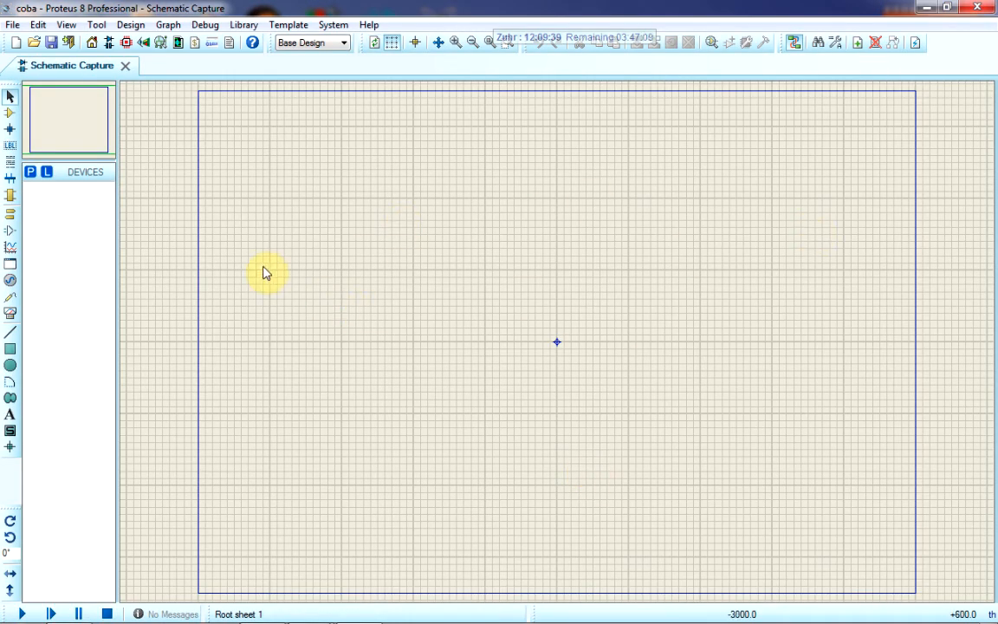
Pick the ARDUINO UNO from the Arduino category and place it in the middle of the schematic sheet.
click(31, 173)
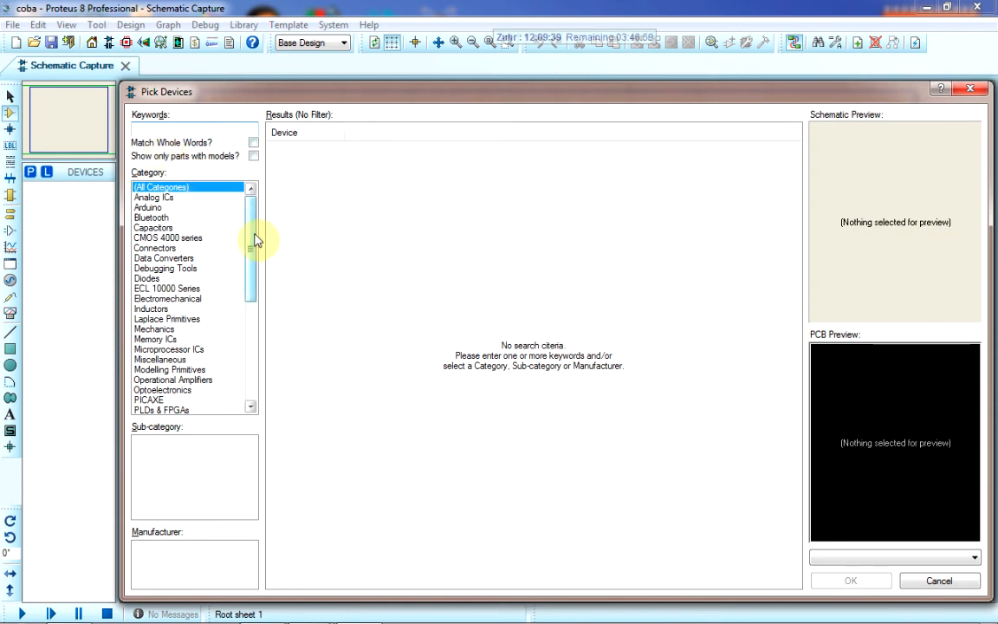
click(150, 208)
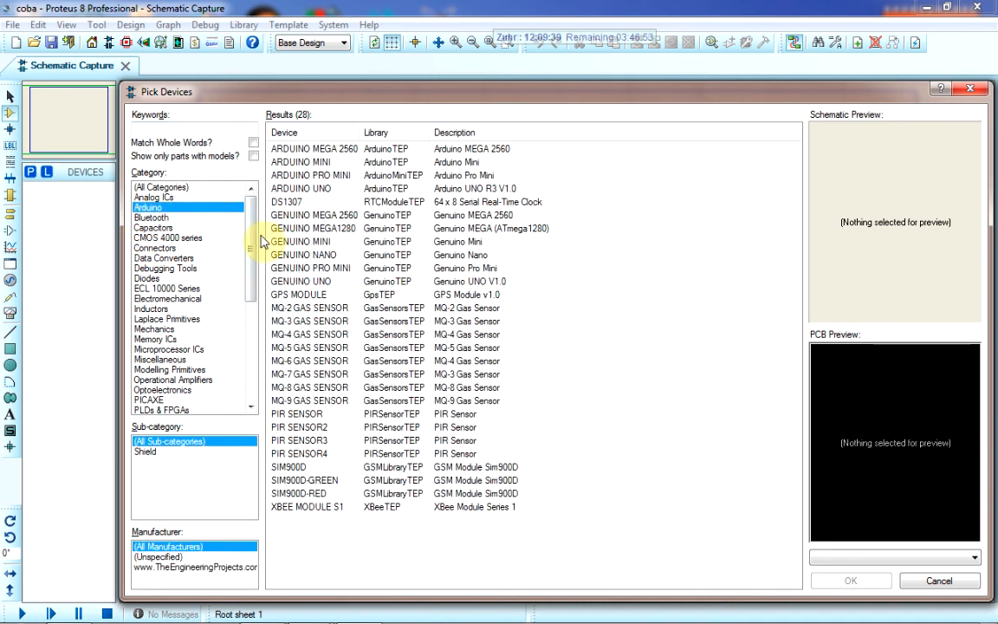
click(288, 188)
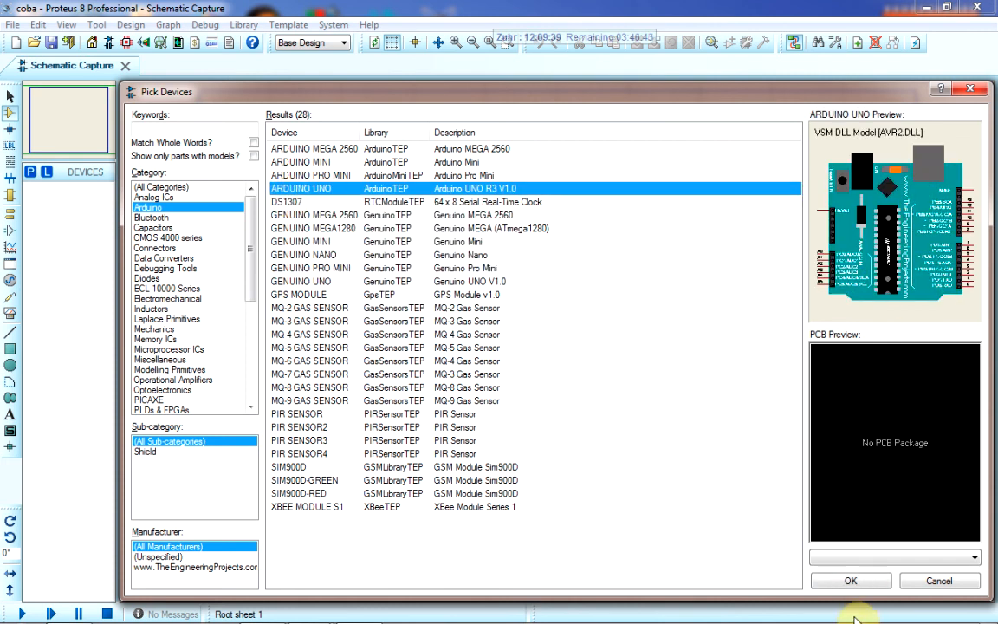
click(852, 585)
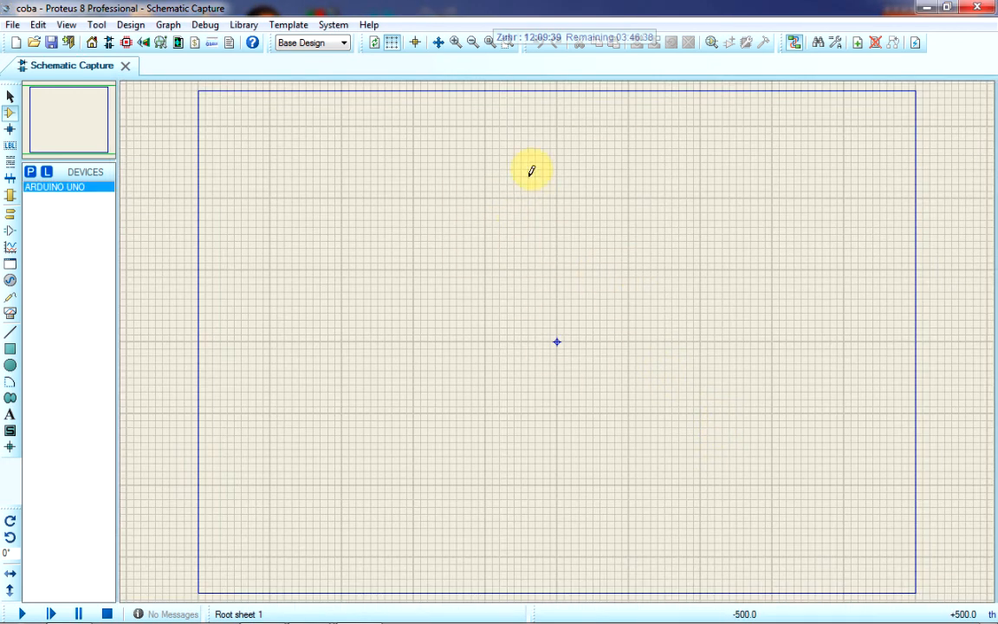
click(509, 227)
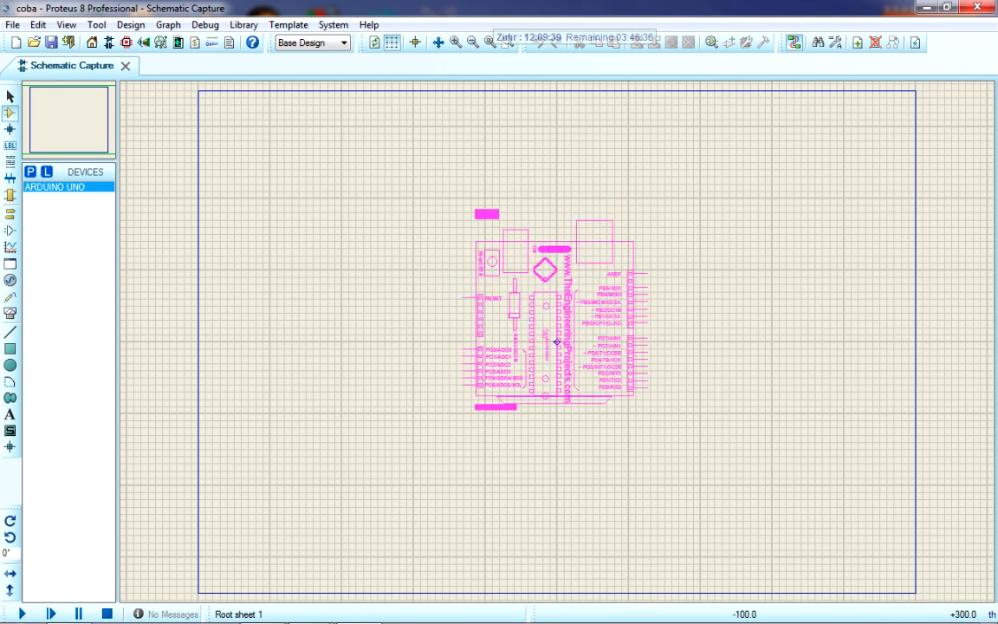
click(557, 341)
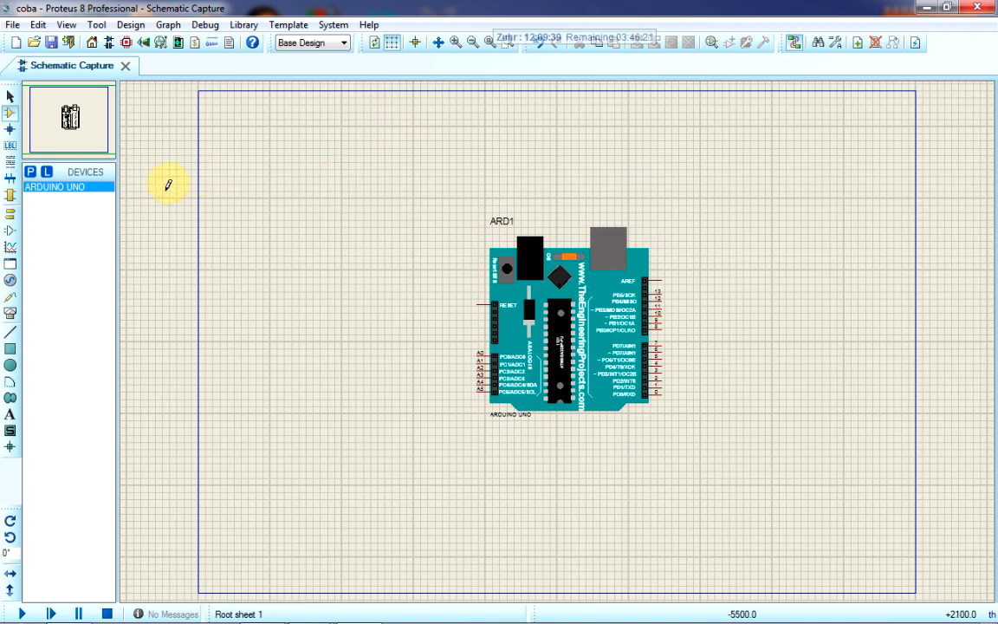
Pick the MINRES220R resistor from the 0.6W Metal Film resistors and place it to the right of the Arduino's digital pins.
click(31, 176)
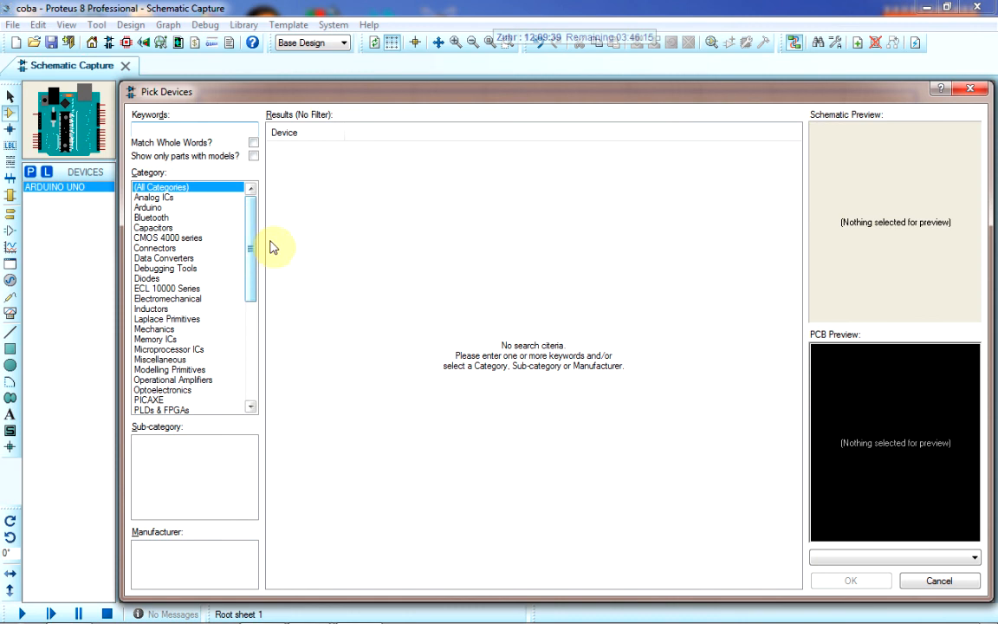
drag(252, 251, 252, 300)
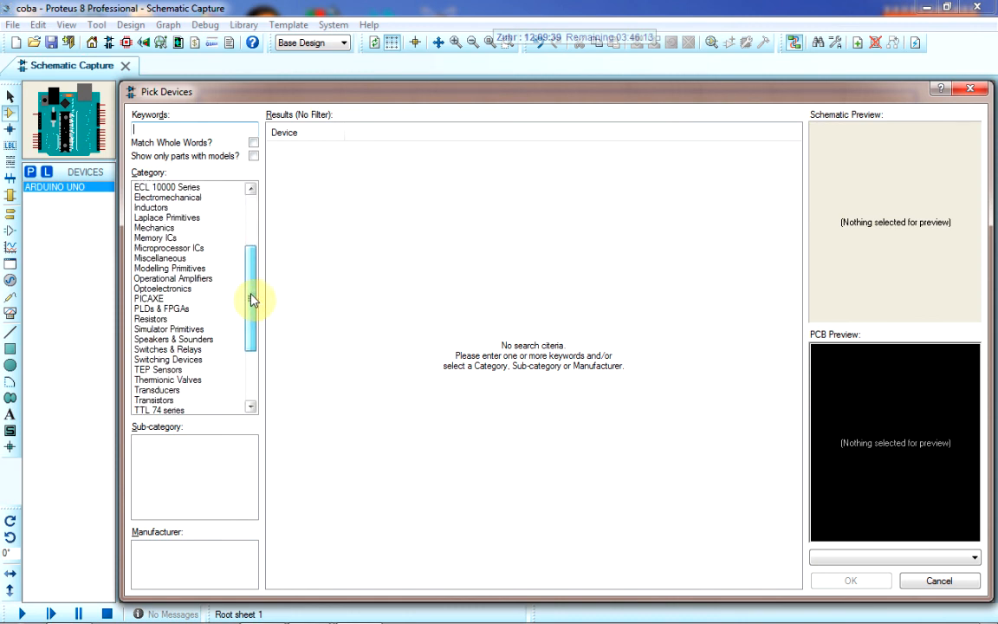
click(148, 320)
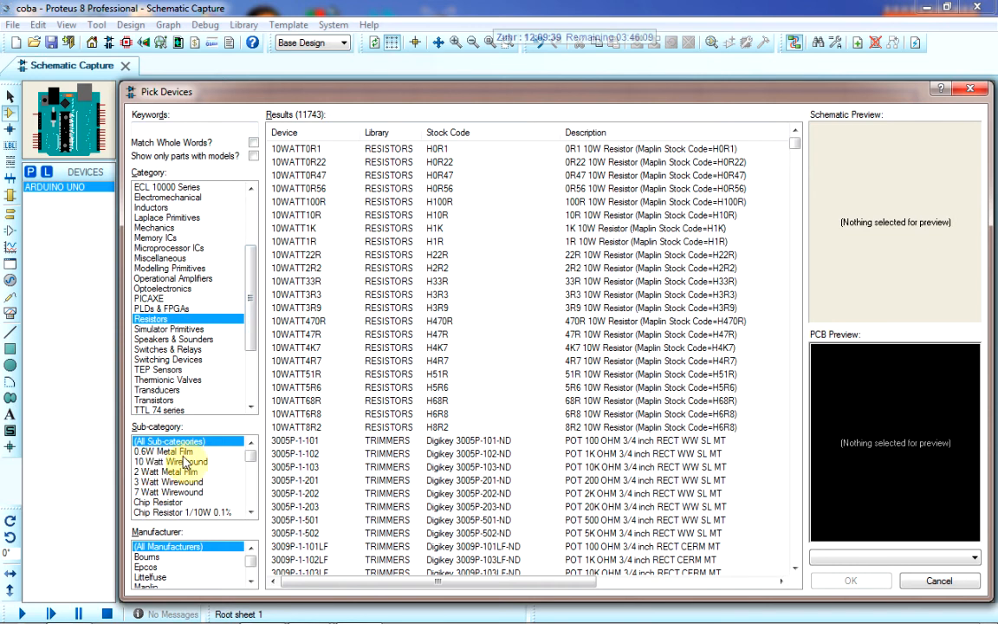
click(141, 452)
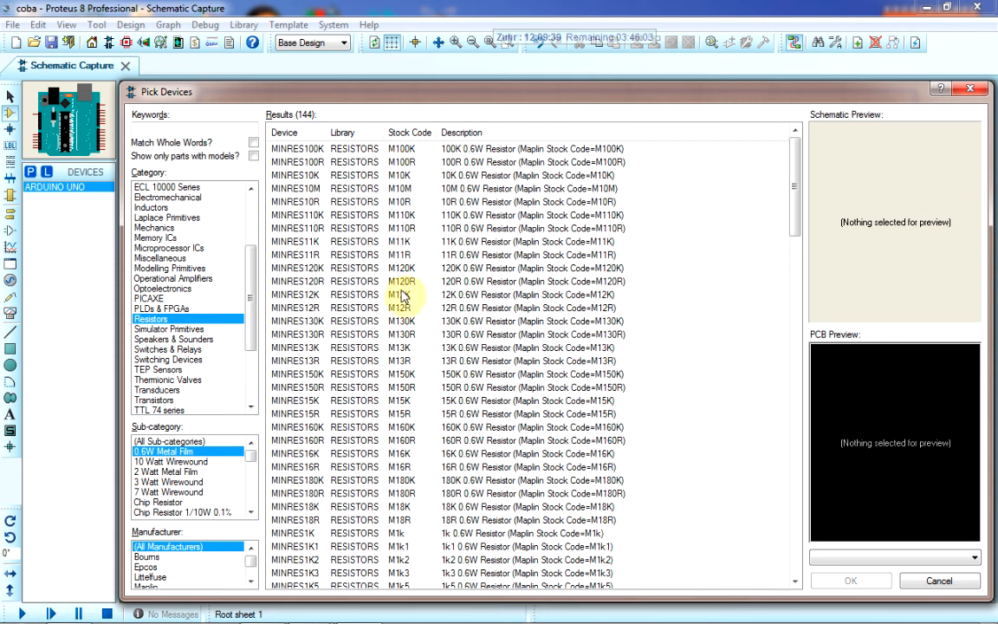
click(319, 322)
scroll(265, 325, down, 2)
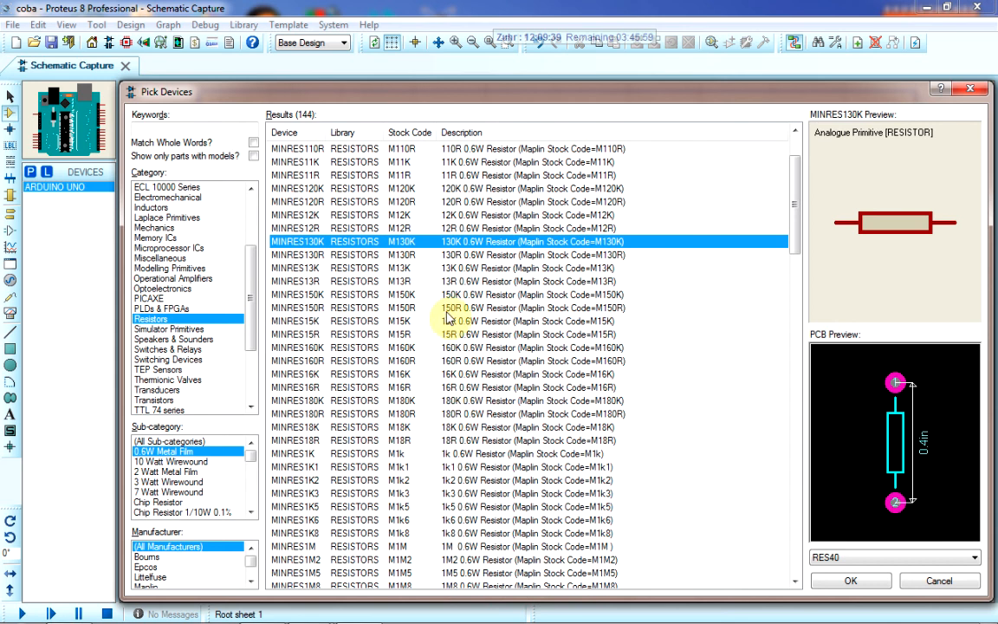
scroll(451, 467, down, 6)
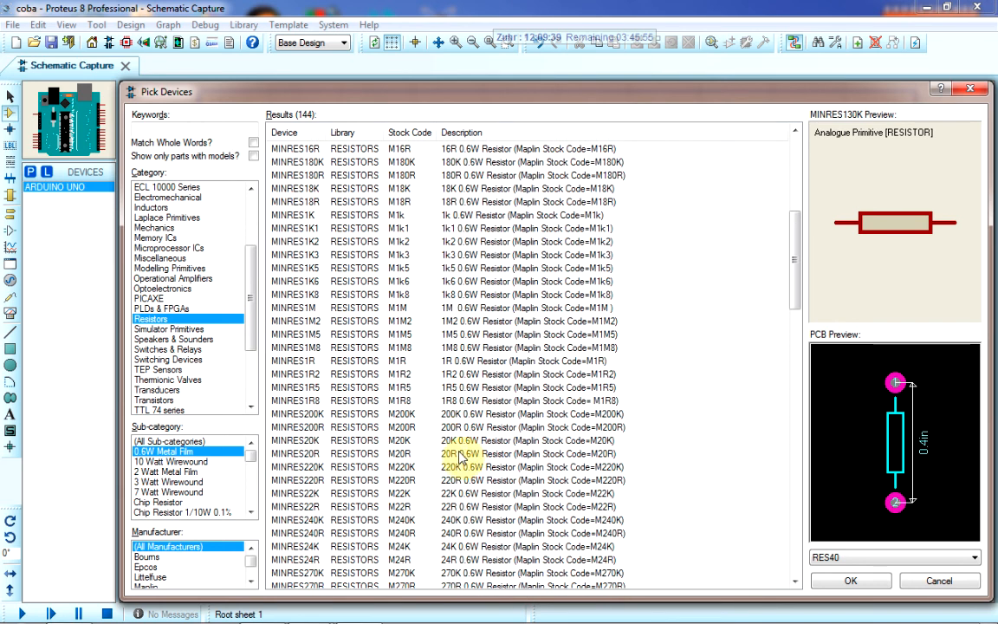
click(457, 480)
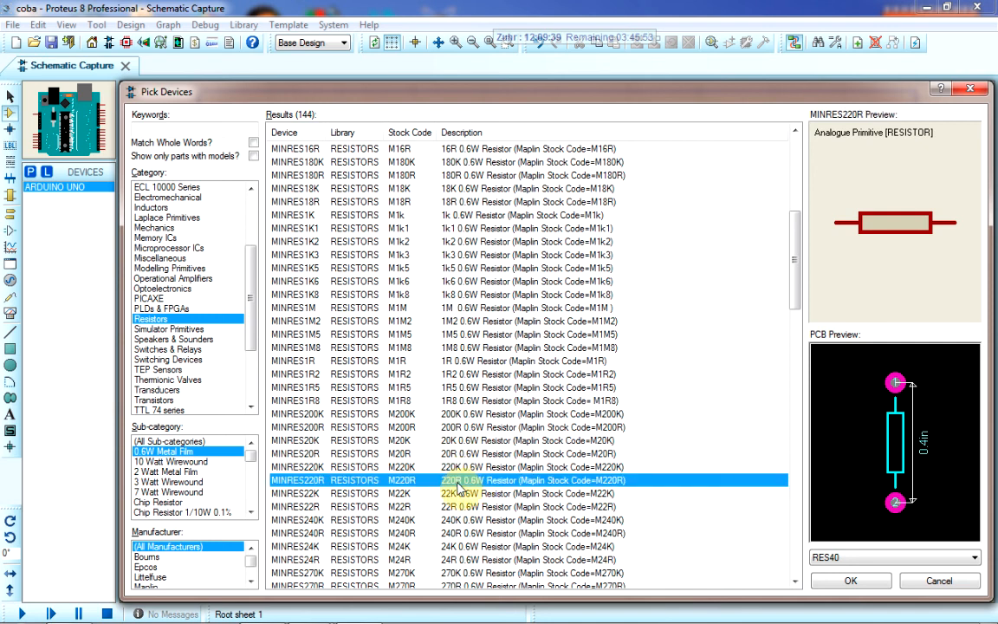
click(849, 581)
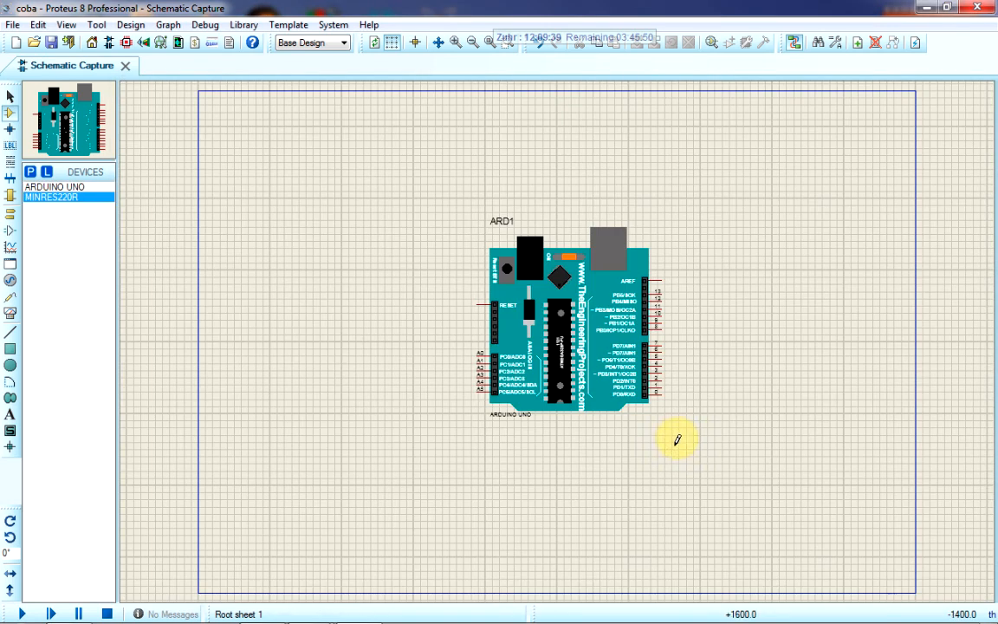
click(740, 291)
click(707, 305)
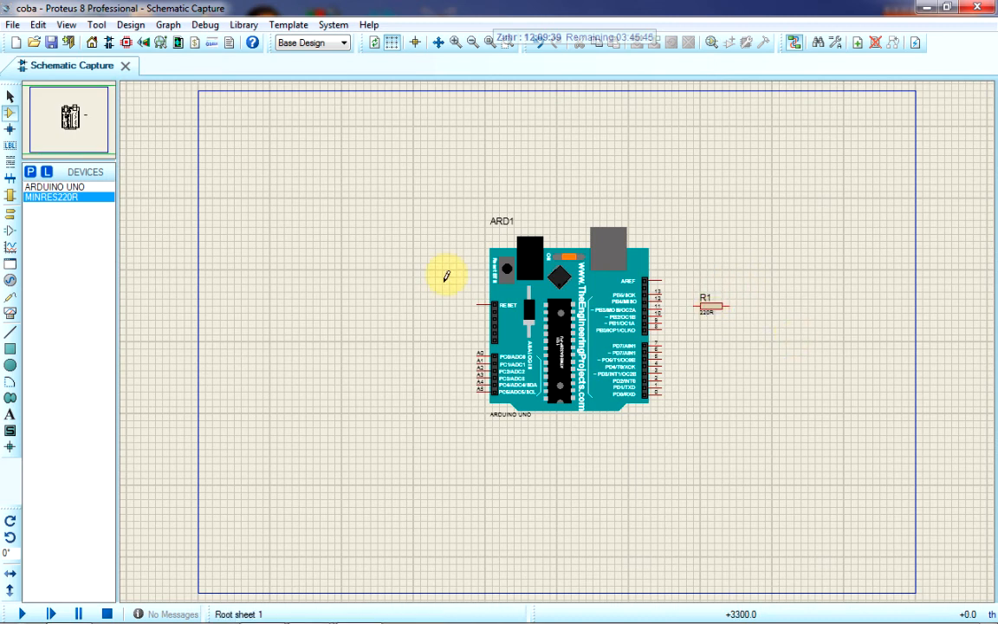
Pick LED-GREEN from the Optoelectronics LEDs and place it below and to the right of the resistor.
click(31, 173)
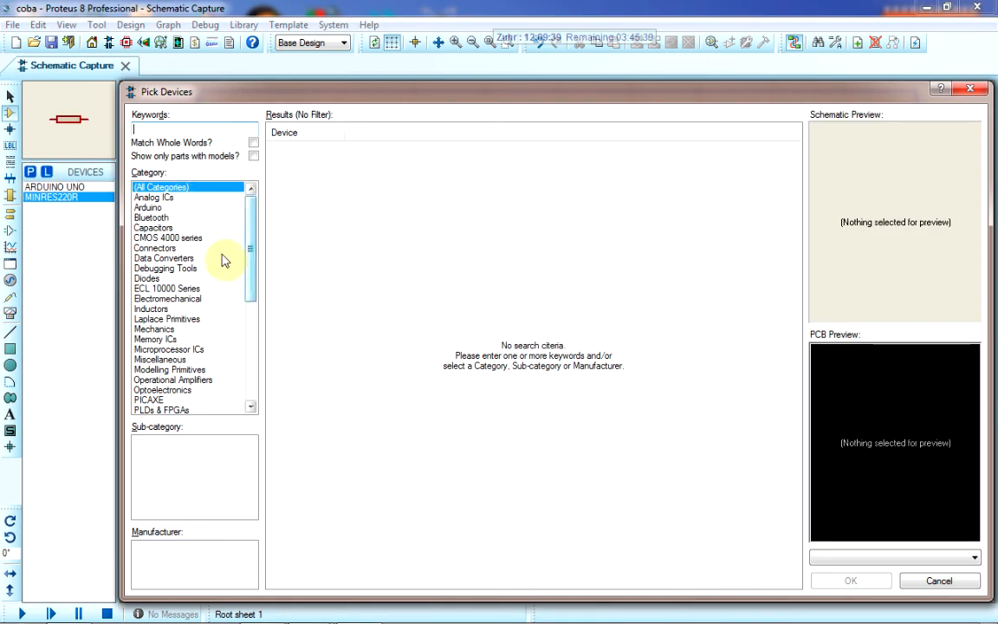
click(147, 391)
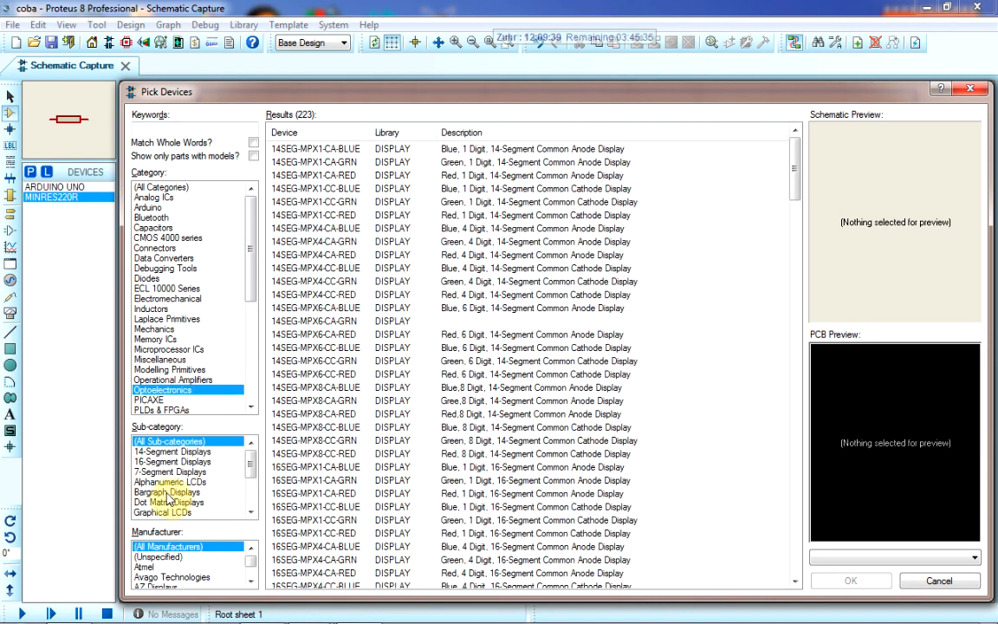
drag(249, 469, 249, 495)
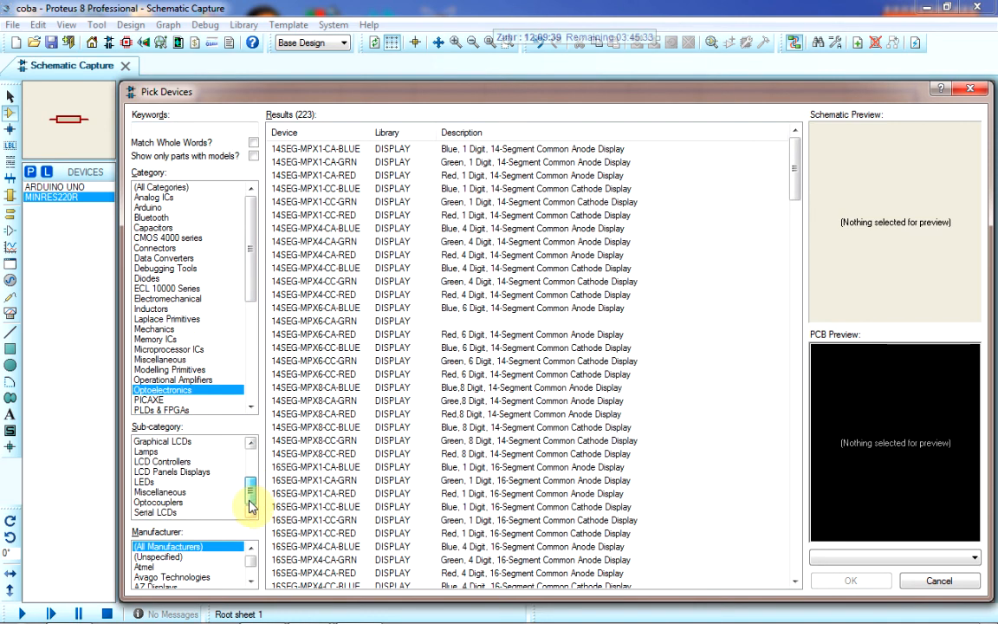
click(144, 482)
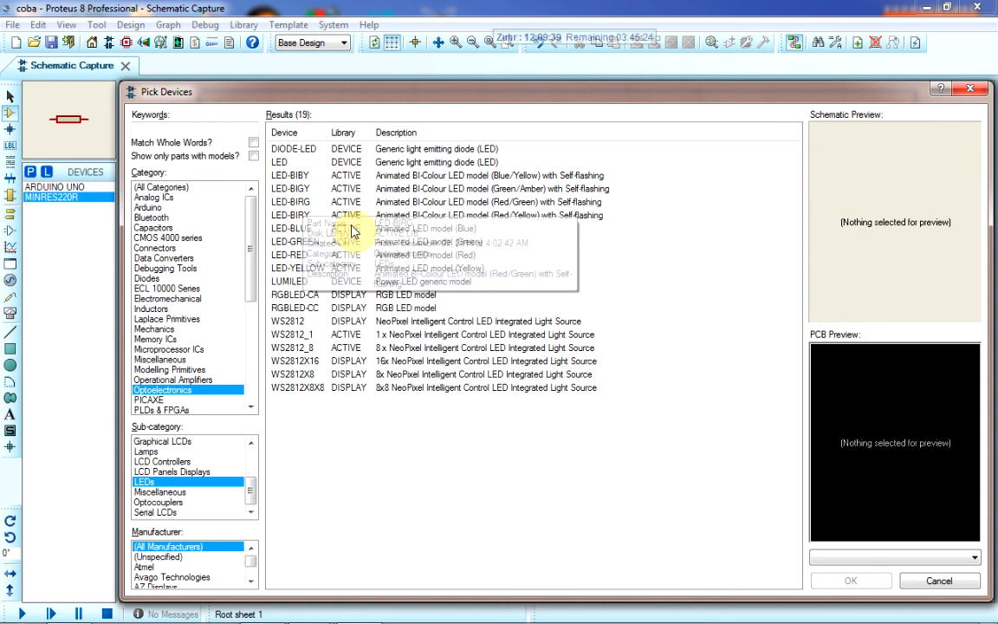
click(286, 241)
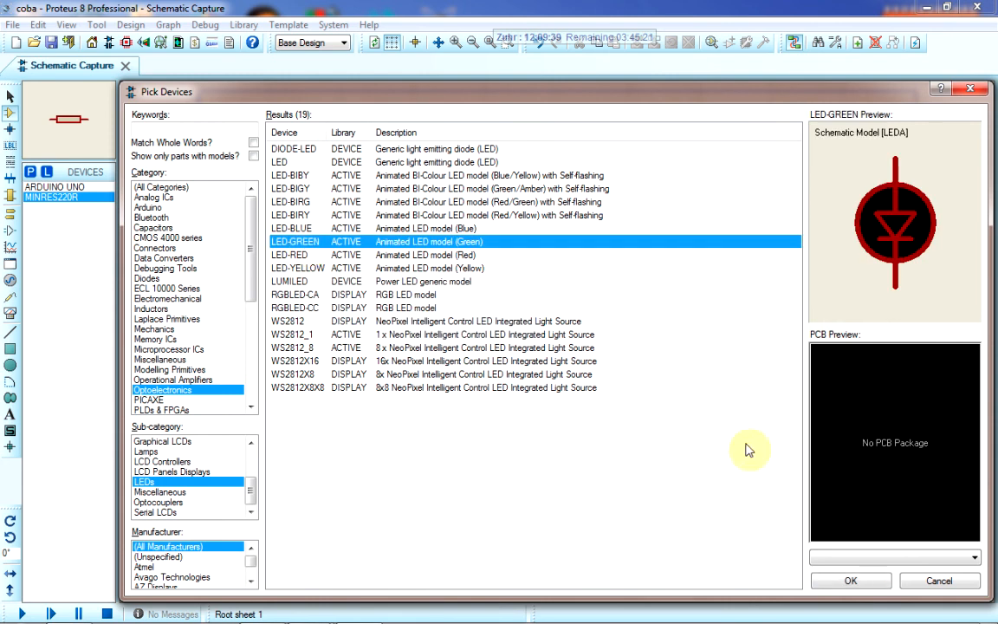
click(846, 581)
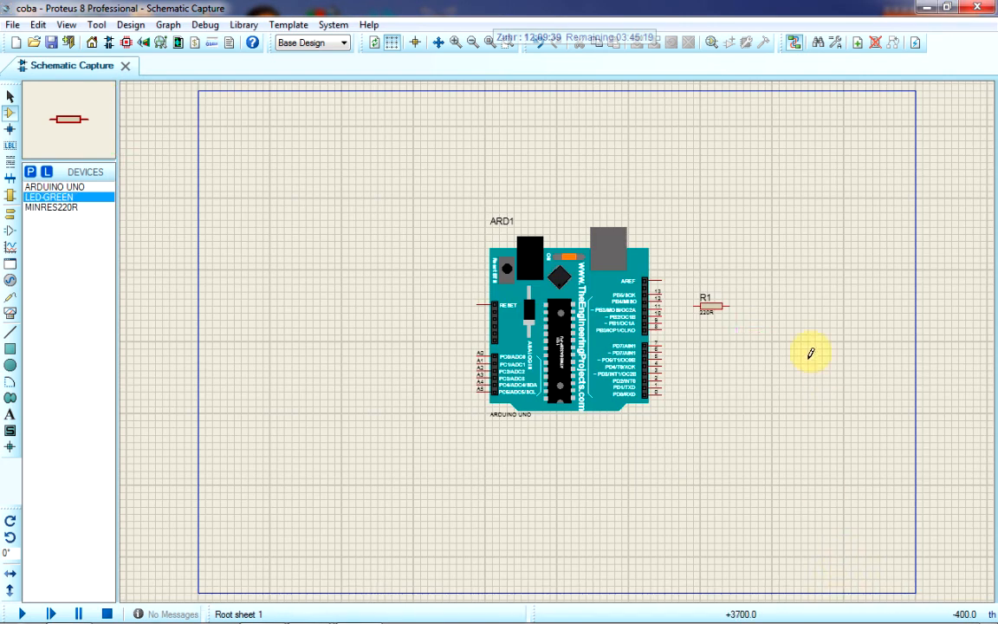
click(765, 347)
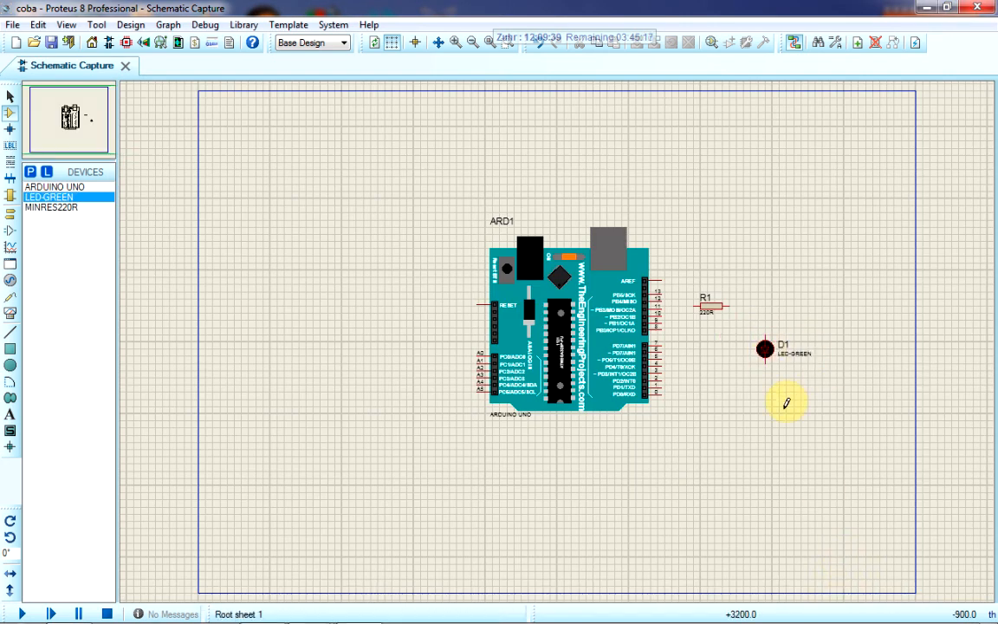
Wire the resistor's right end to the LED's upper terminal and its left end to Arduino pin 13.
click(766, 332)
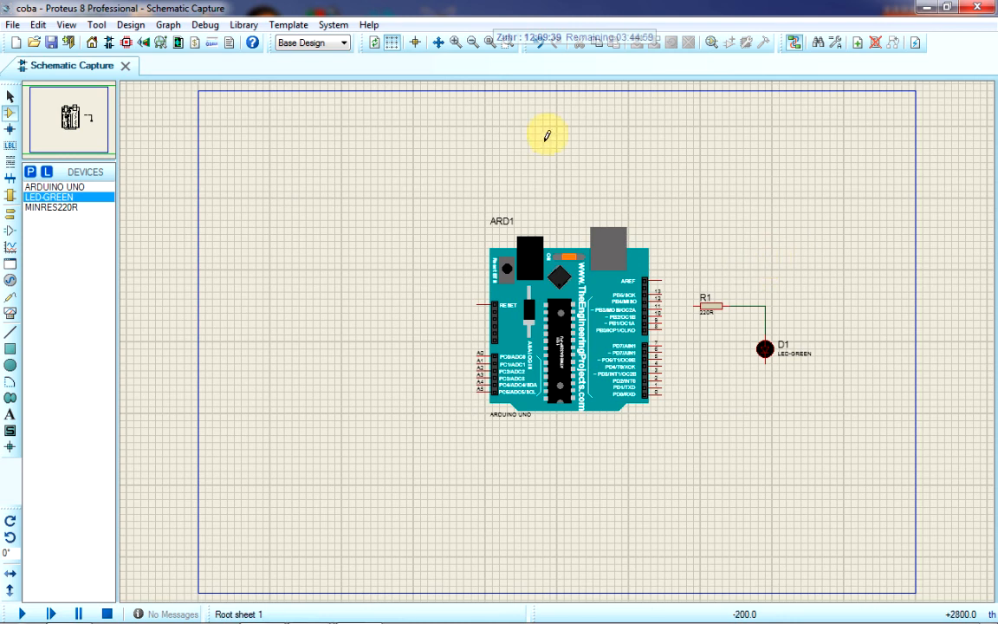
click(455, 44)
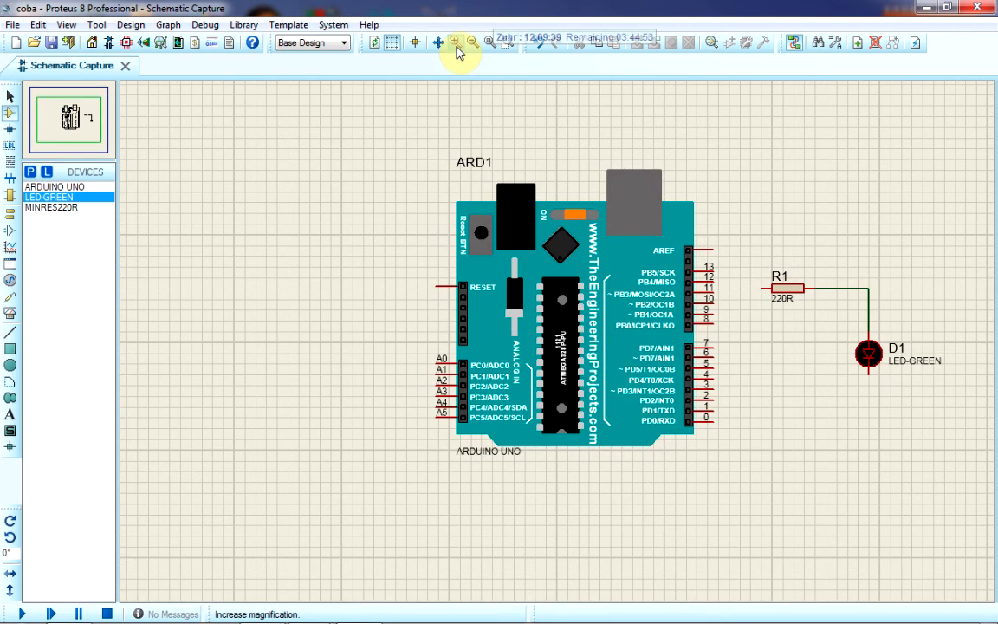
click(456, 48)
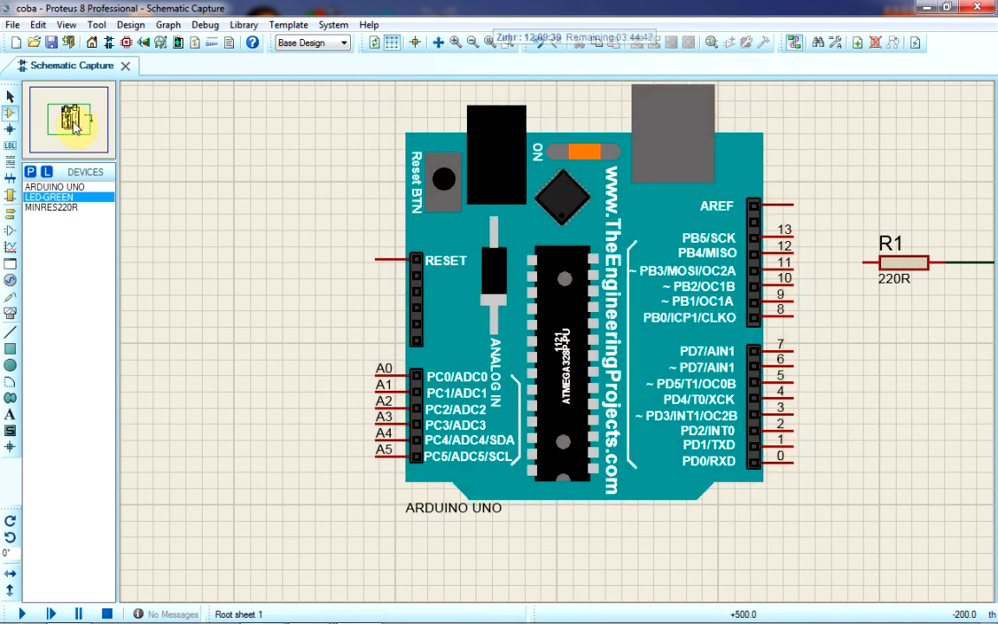
click(73, 119)
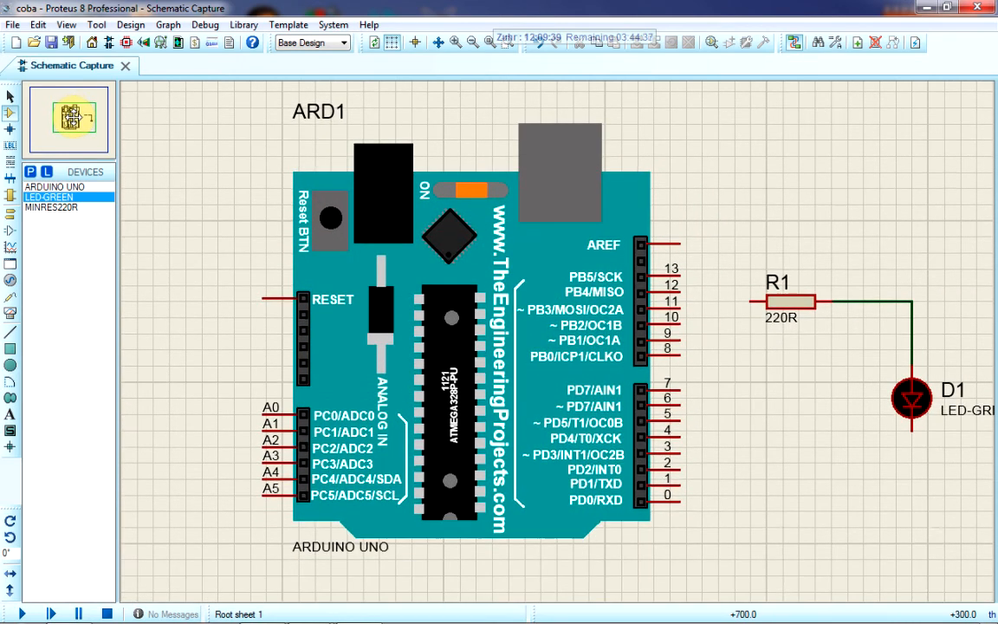
click(70, 115)
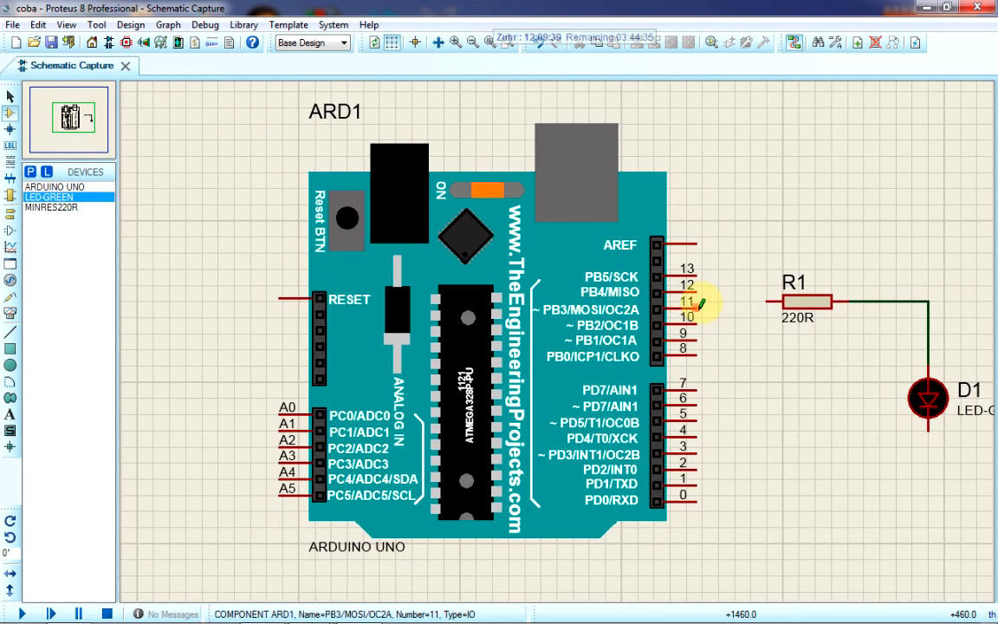
click(767, 299)
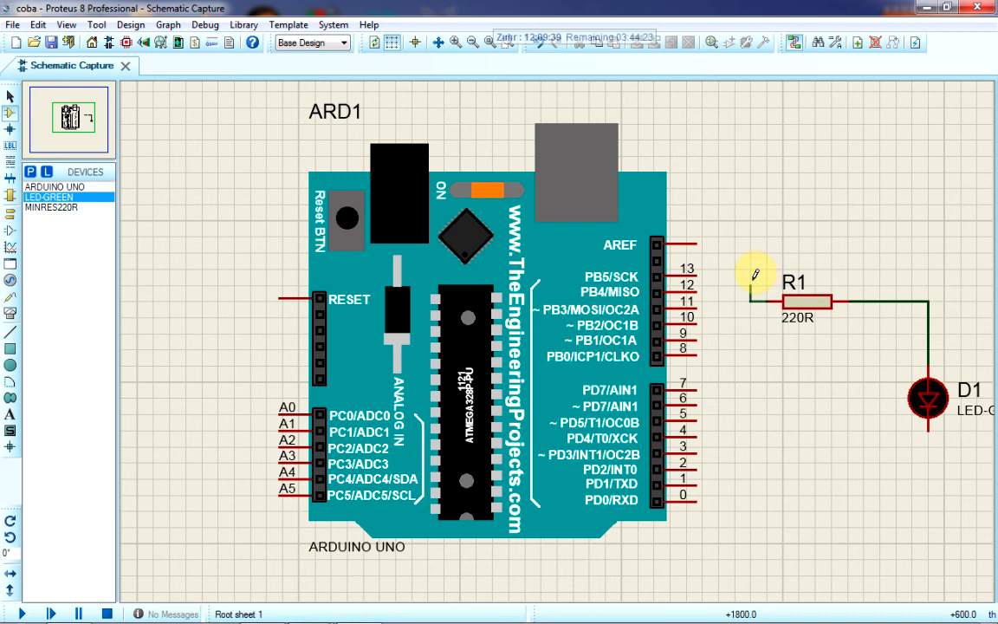
click(702, 271)
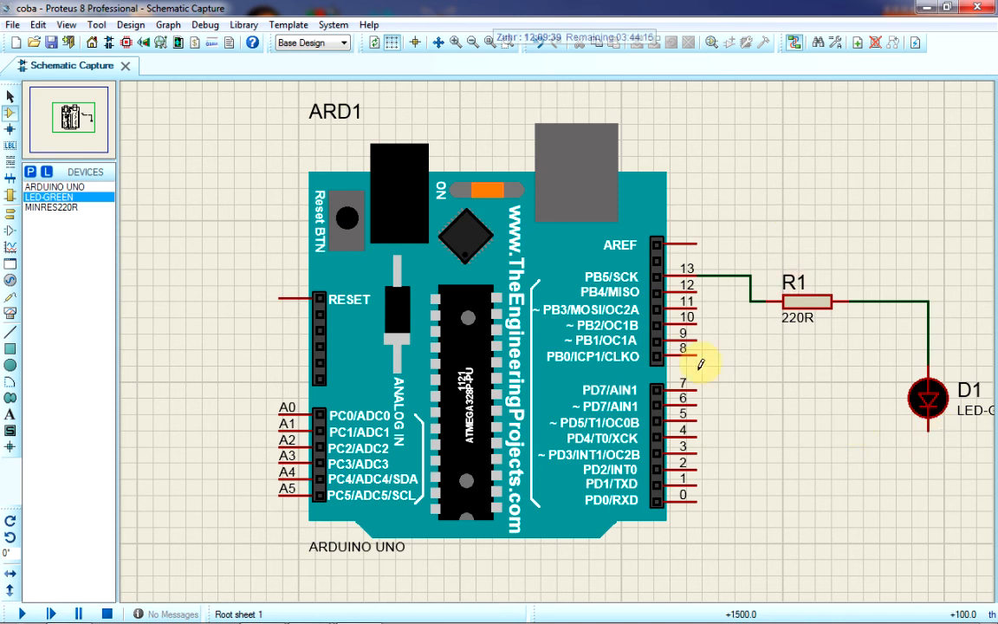
Place a GROUND terminal directly below the green LED and wire it to the LED's lower pin.
click(10, 218)
click(44, 238)
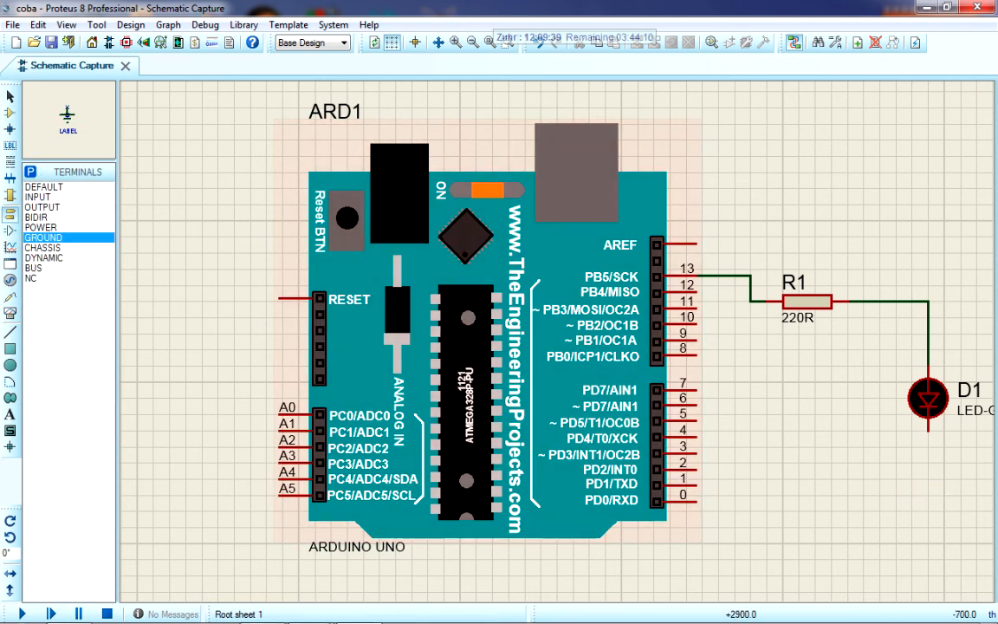
click(928, 496)
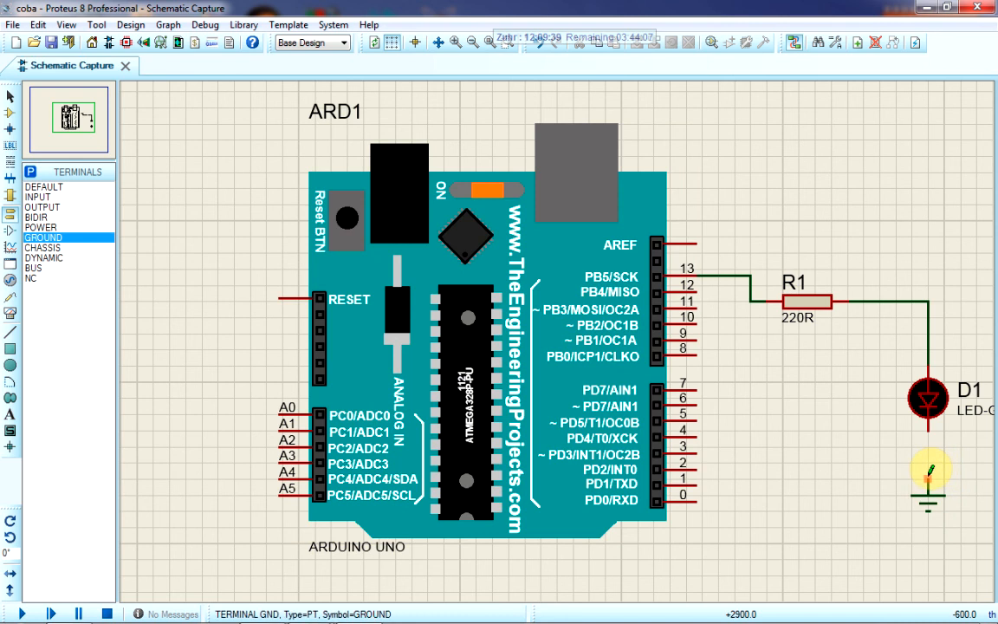
click(928, 477)
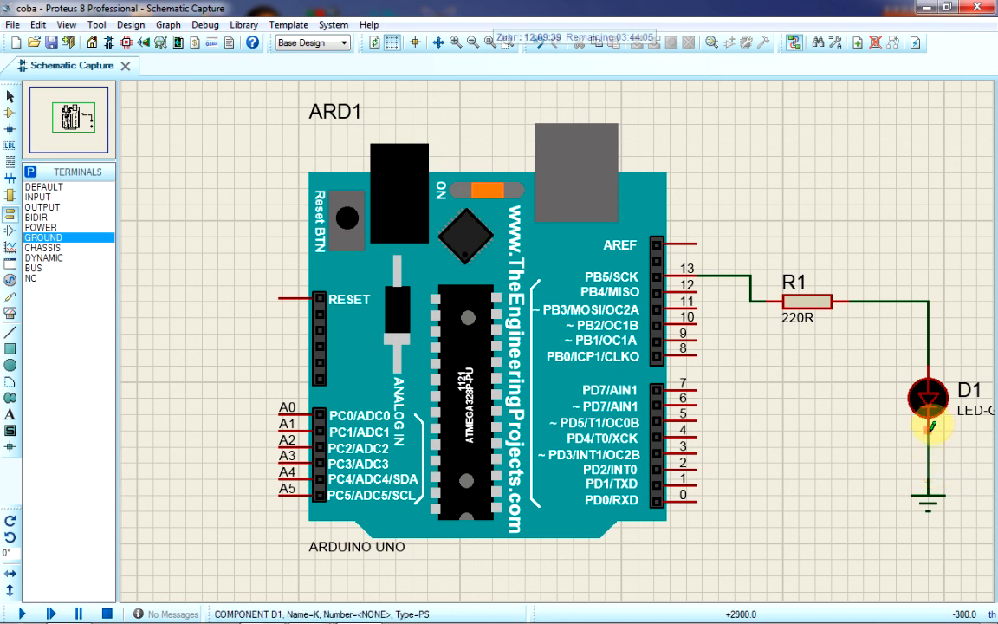
click(930, 424)
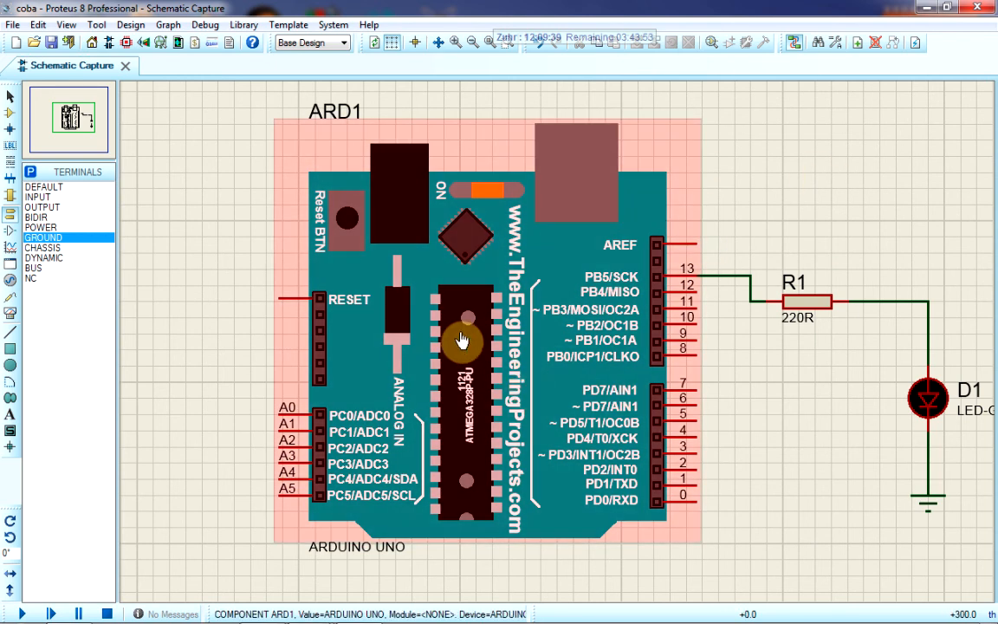
double_click(486, 370)
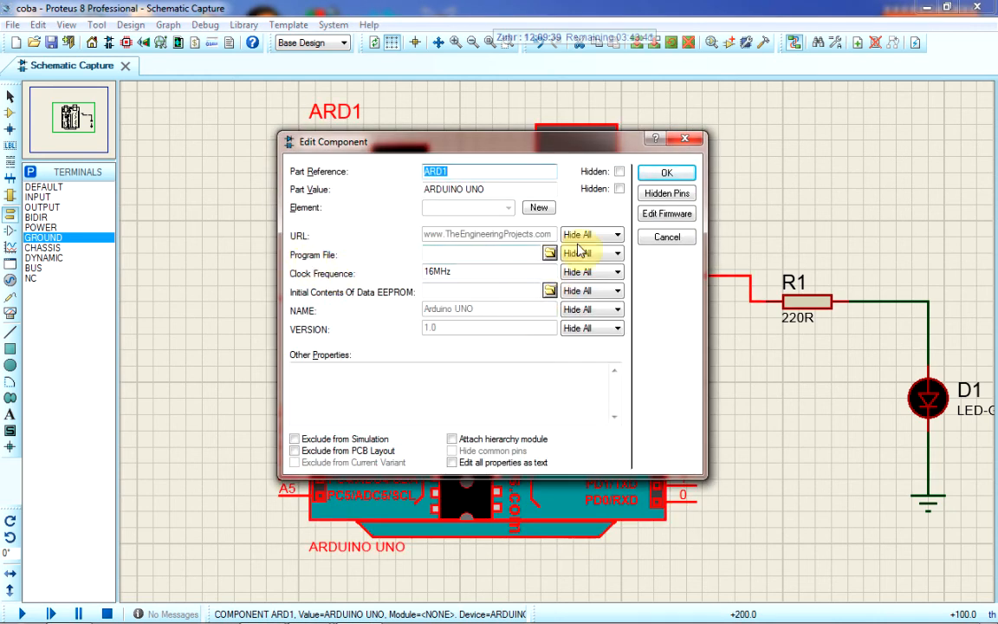
click(550, 257)
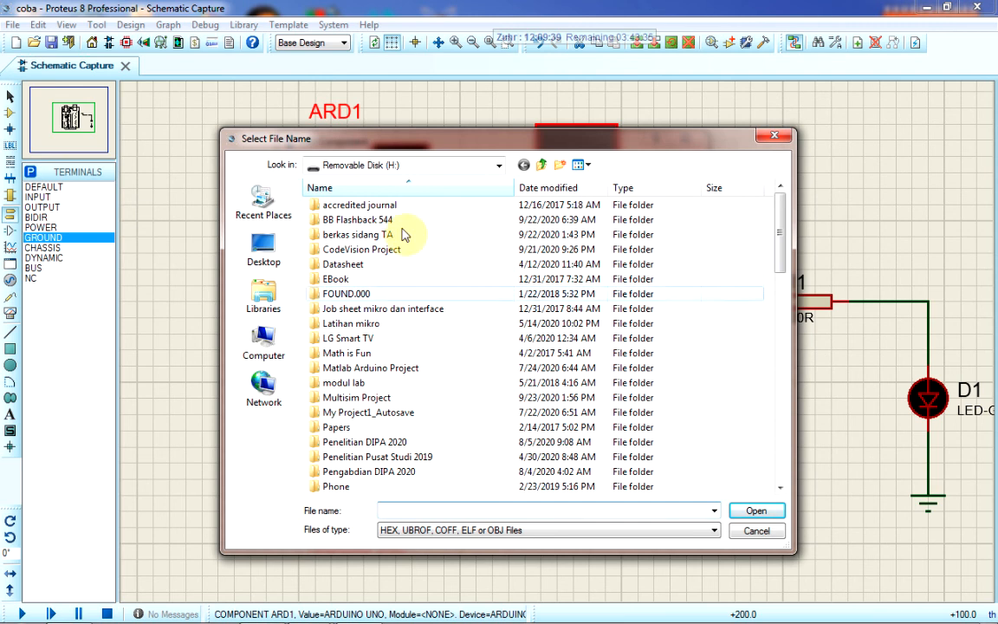
click(756, 531)
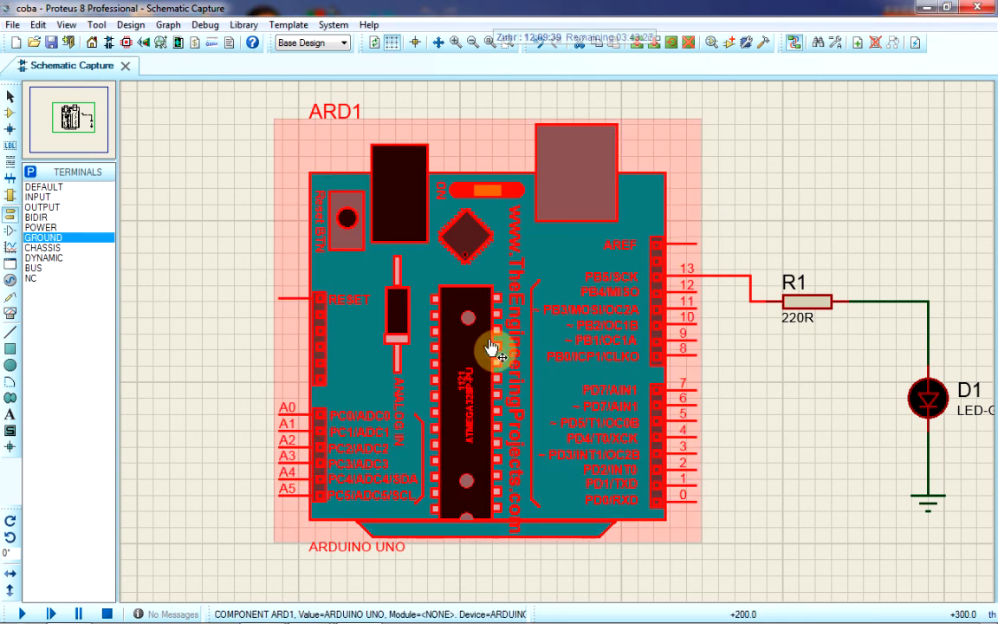
Switch to the Blink sketch in the Arduino IDE and enable verbose output during compilation in the preferences.
mouse_move(407, 615)
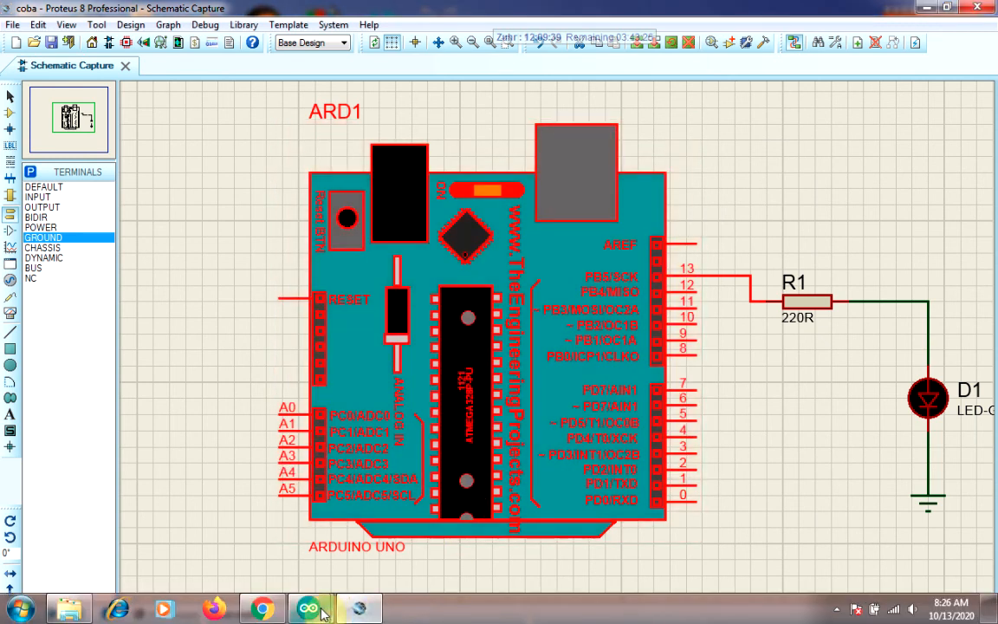
mouse_move(308, 608)
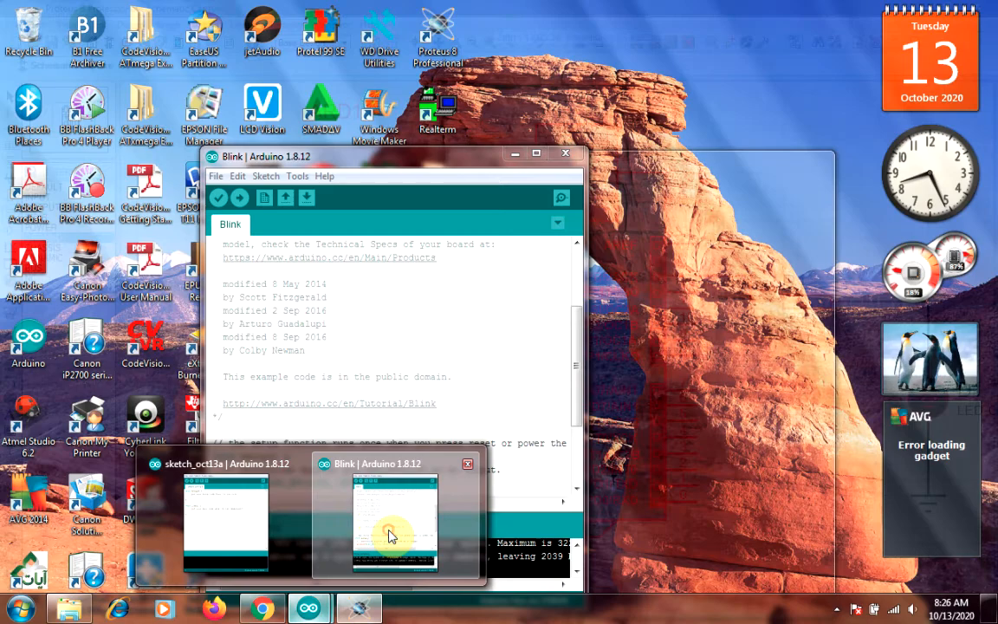
click(385, 534)
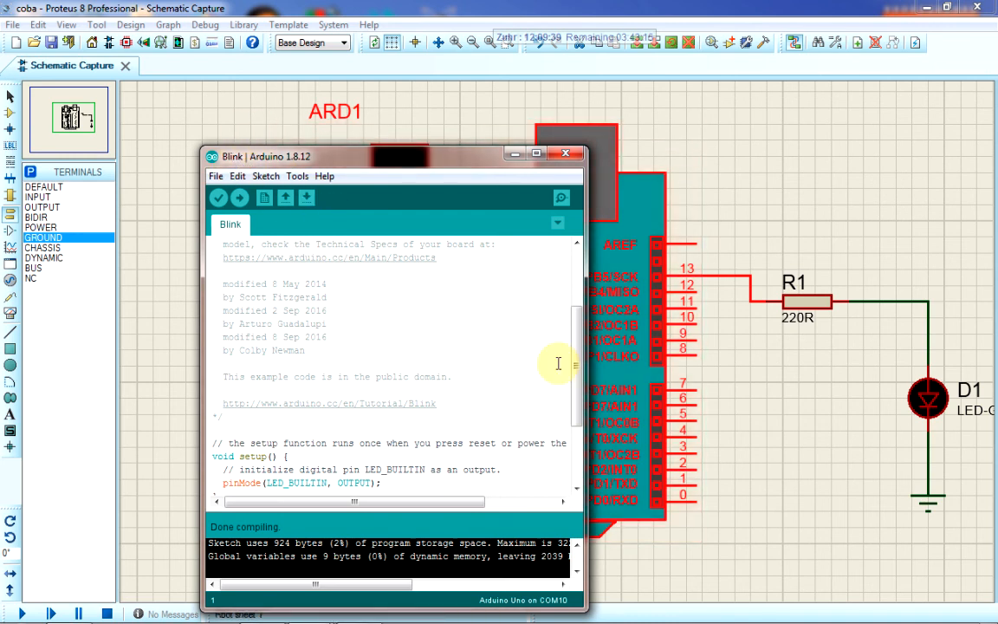
drag(429, 162, 446, 84)
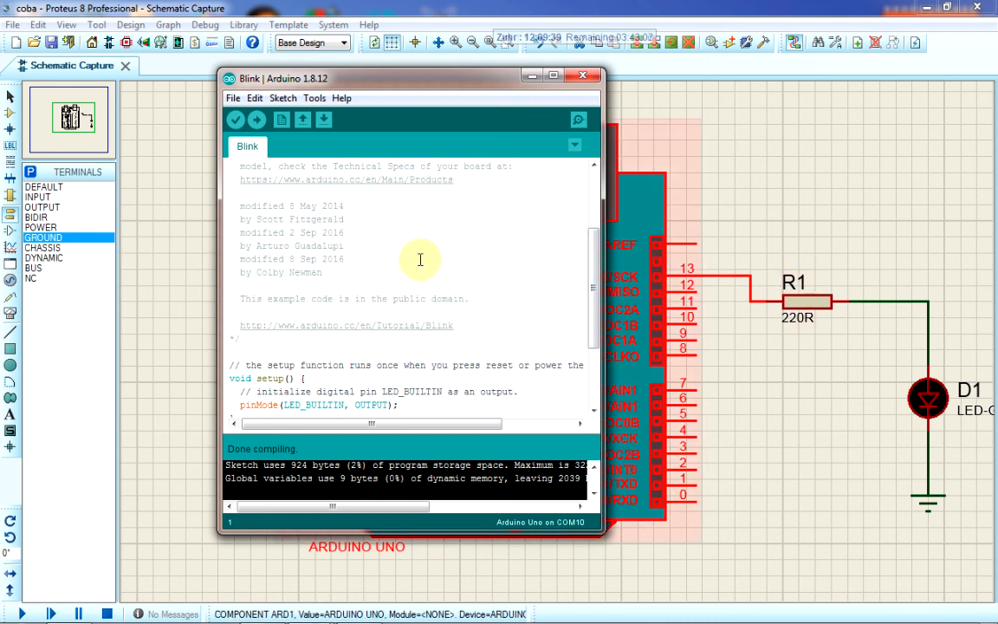
click(232, 100)
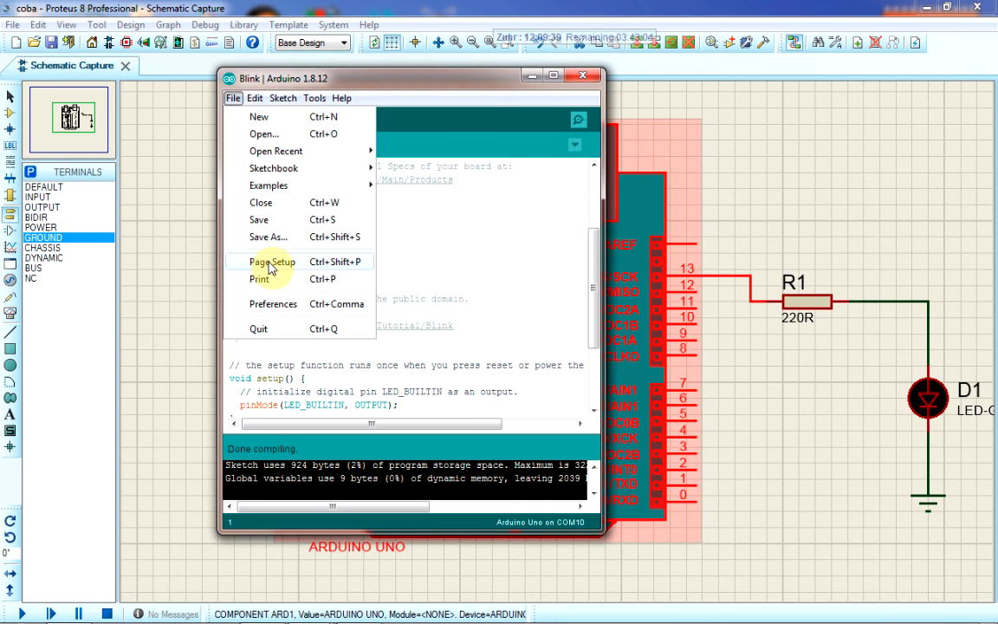
click(264, 303)
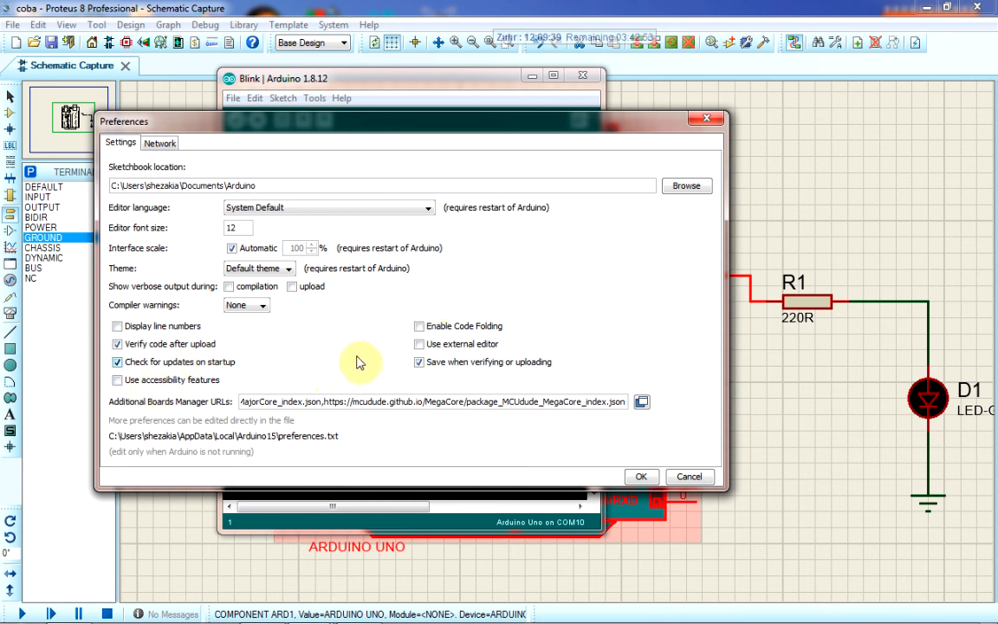
click(229, 289)
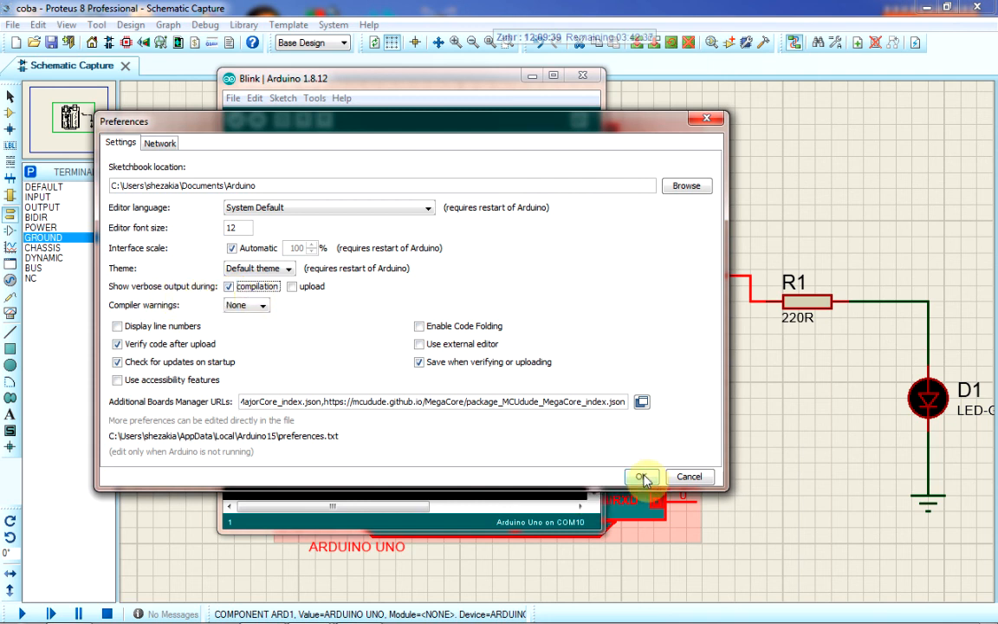
click(642, 479)
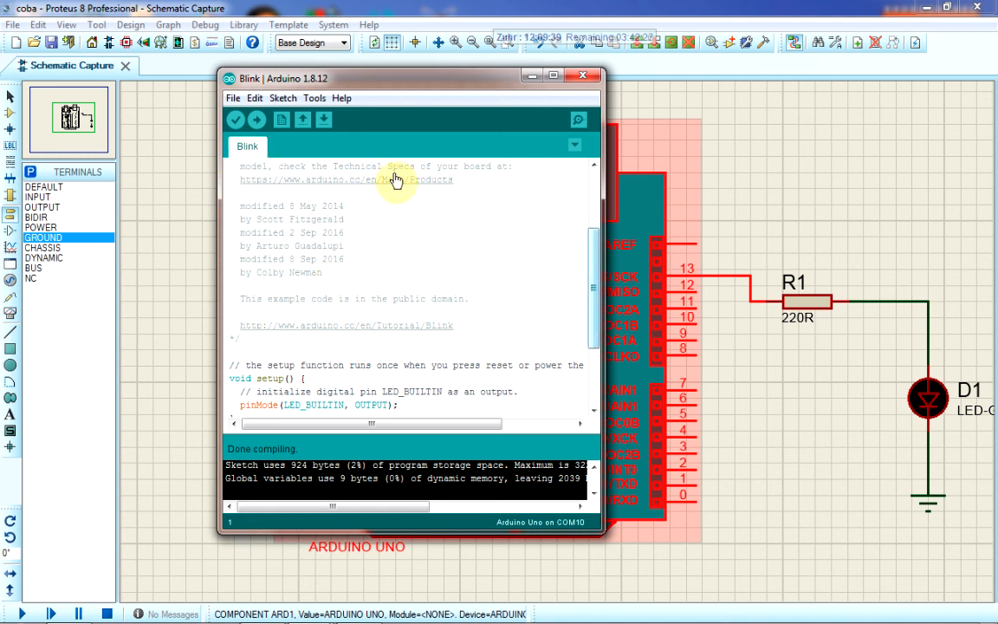
Compile the Blink sketch and copy the full path of Blink.ino.hex from the enlarged compiler output.
click(234, 121)
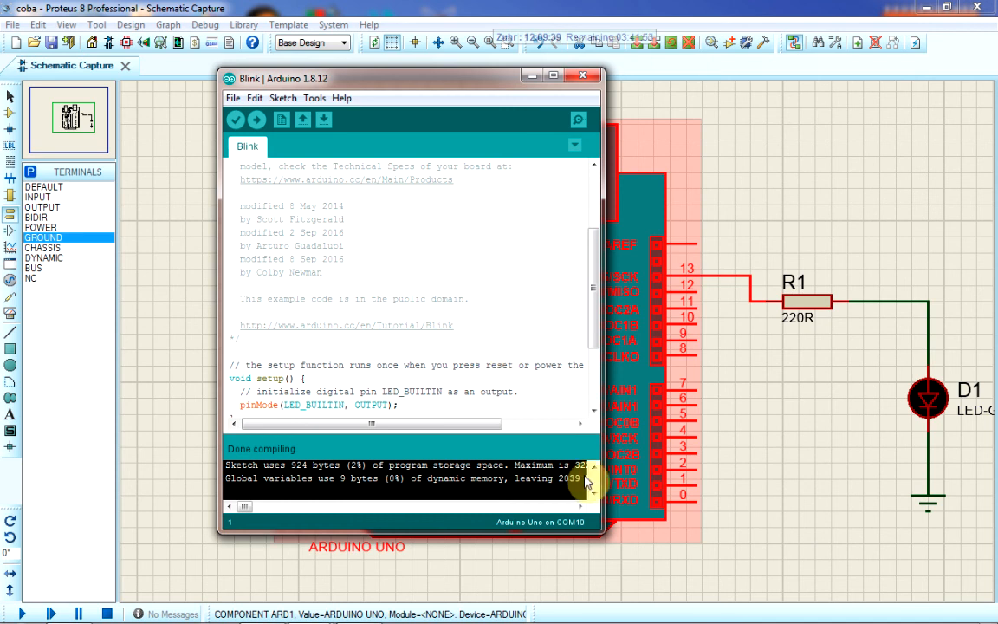
click(552, 76)
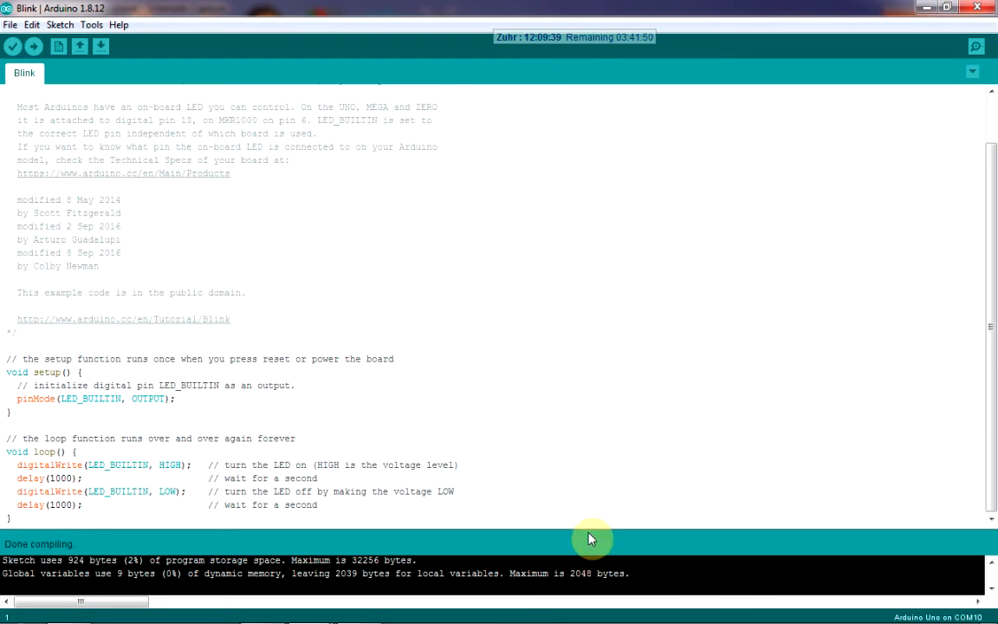
drag(587, 528, 586, 456)
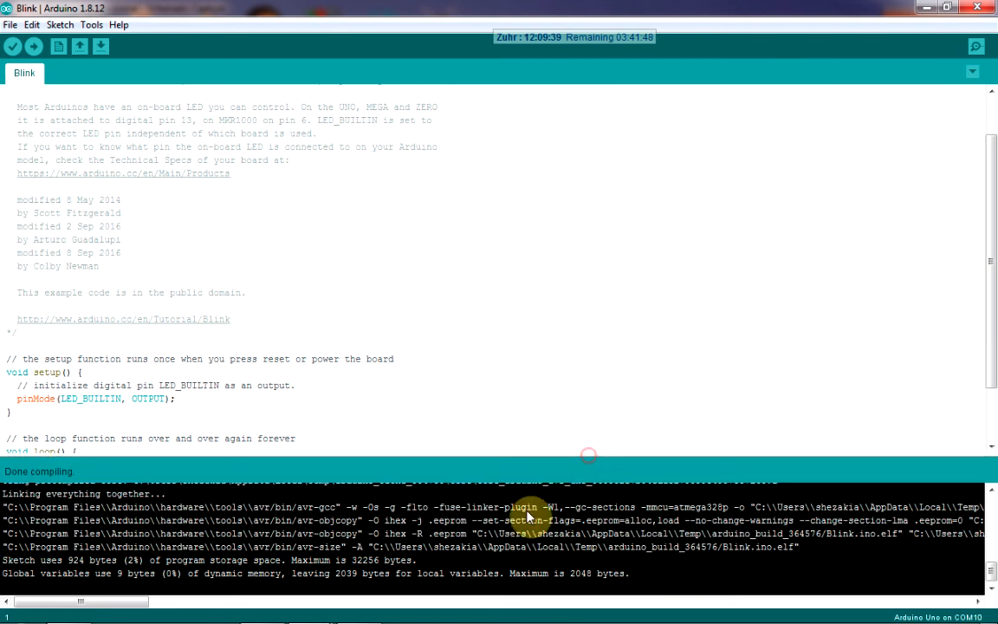
drag(111, 603, 186, 604)
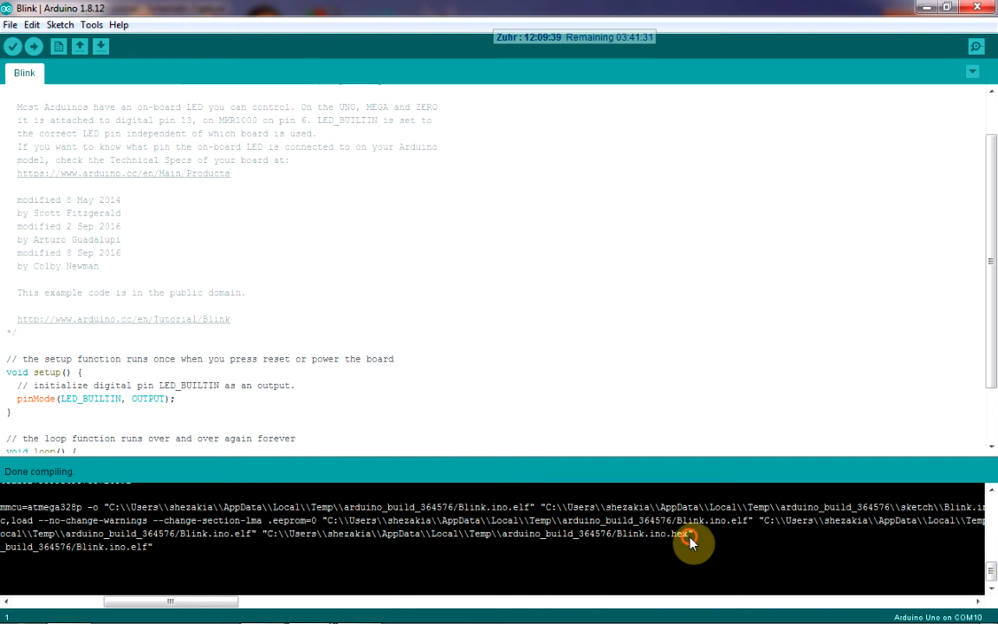
drag(687, 536, 667, 535)
drag(540, 537, 270, 539)
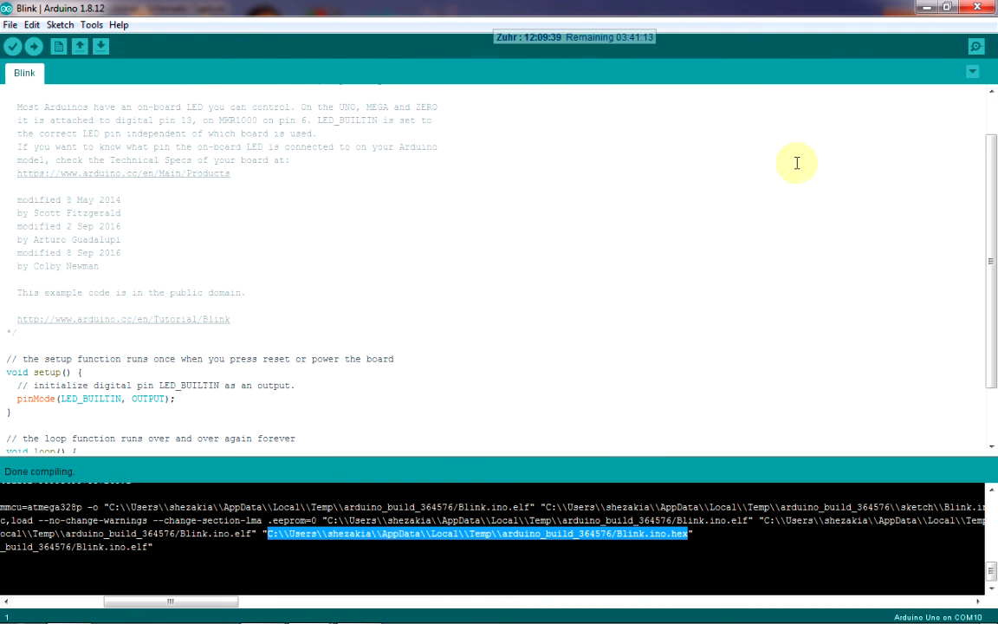
click(947, 14)
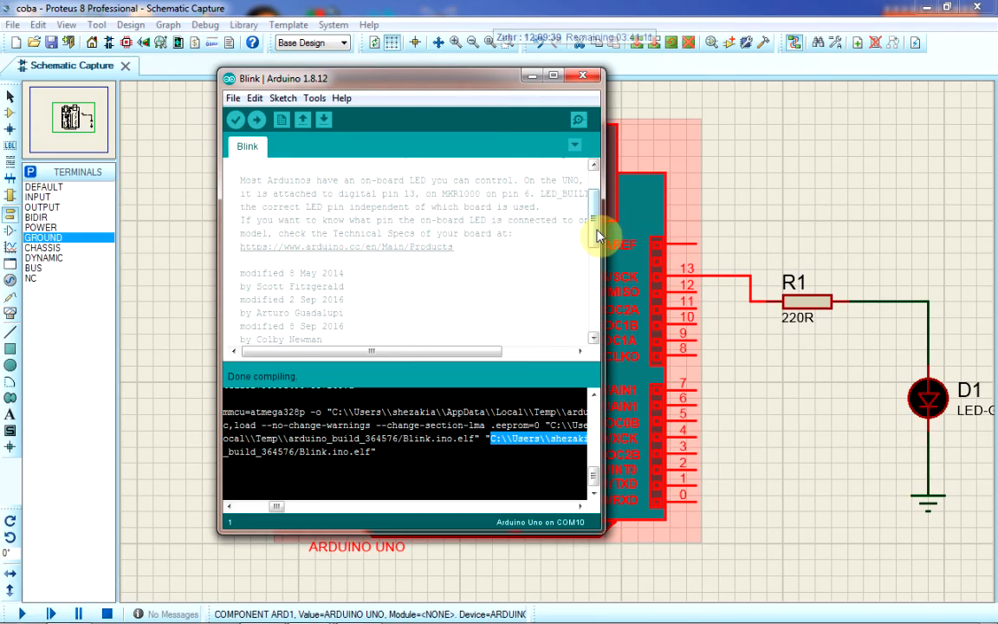
Return to Proteus and set the Arduino Uno's program file to the copied Blink.ino.hex path.
click(738, 7)
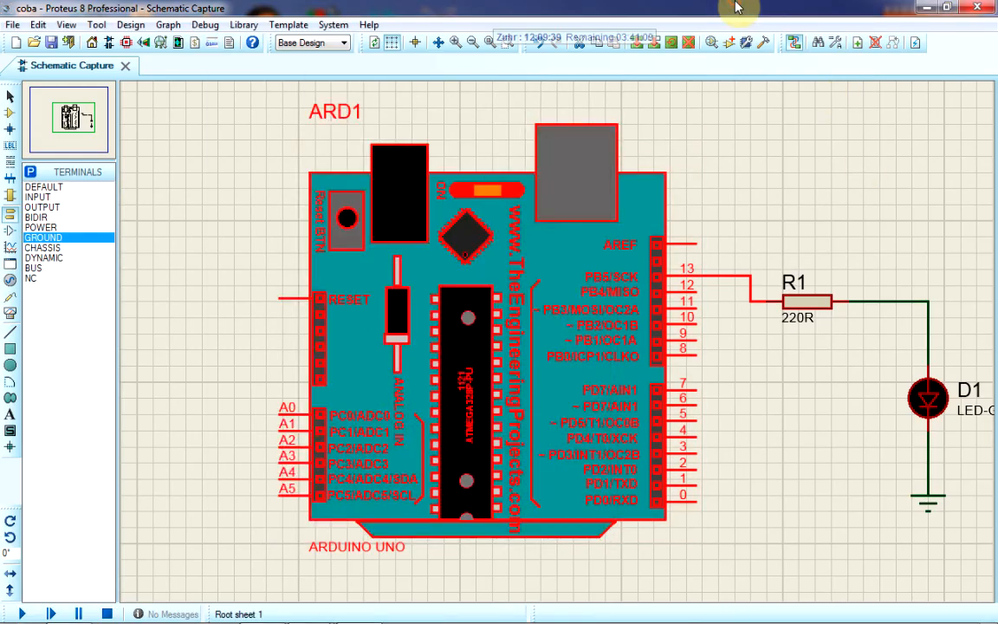
double_click(491, 337)
click(462, 257)
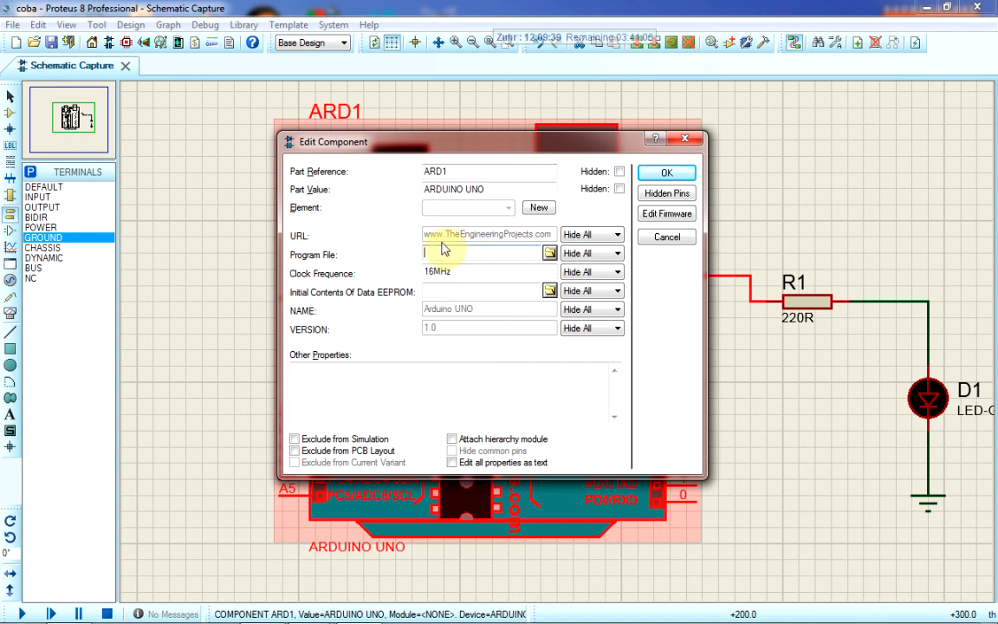
key(ctrl+v)
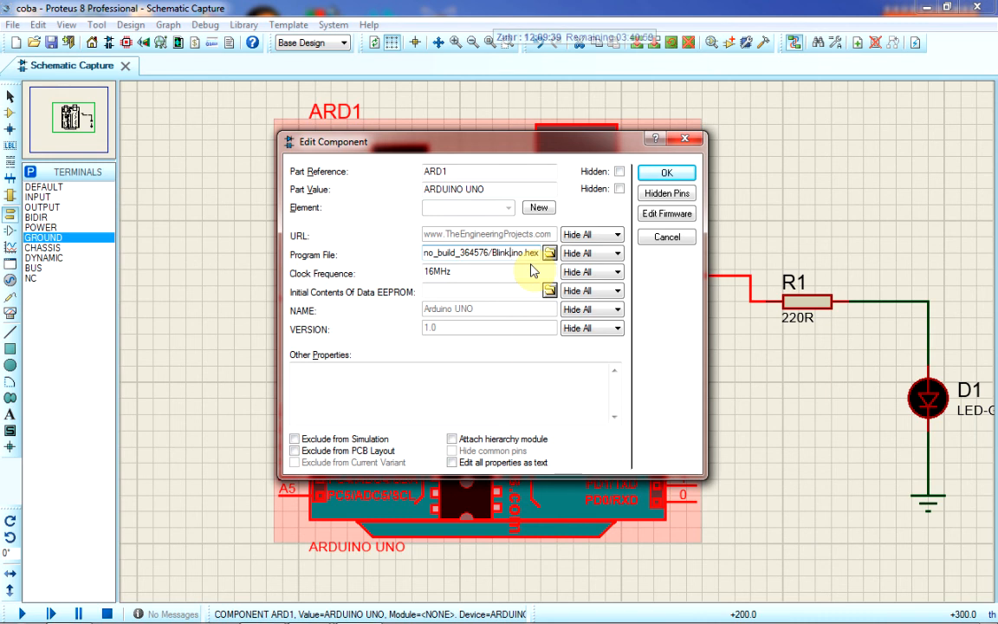
key(Left)
key(Left)
key(Left)
key(Left)
key(Left)
key(Left)
key(Left)
key(Left)
key(Left)
key(Left)
key(Left)
key(Left)
key(Left)
key(Left)
key(Left)
key(Left)
key(Left)
key(Left)
key(Left)
key(Left)
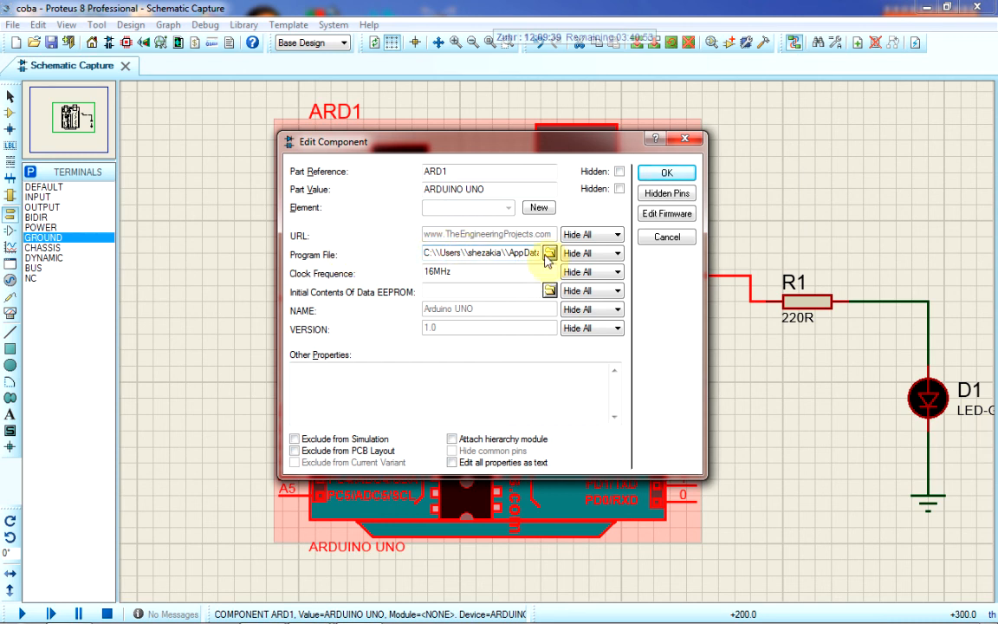
click(678, 170)
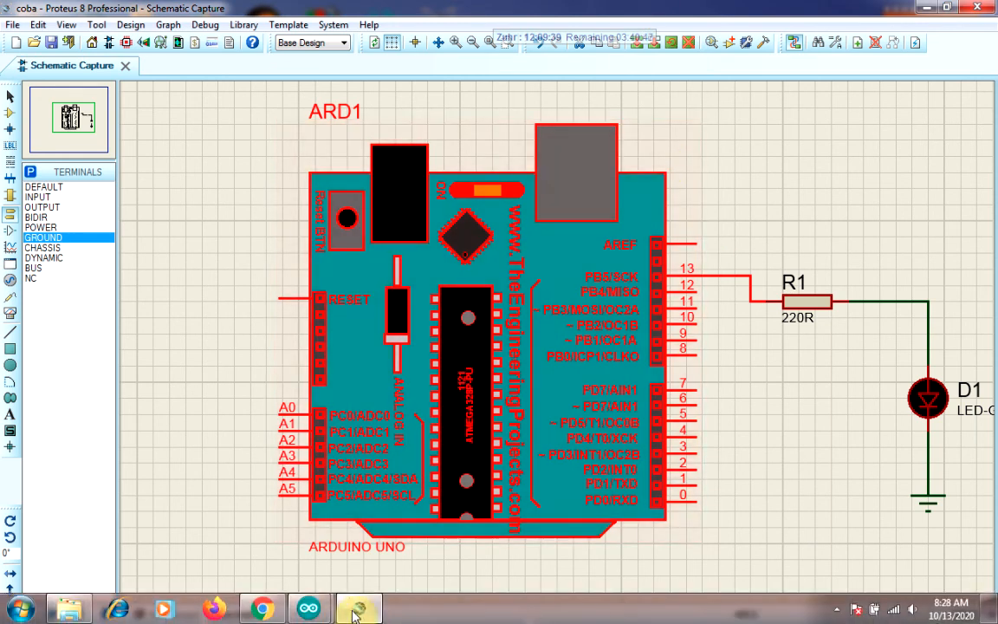
Switch to the Blink sketch in the Arduino IDE, enlarge its code area to review the LED pin notes, and minimize the window.
mouse_move(318, 613)
click(382, 526)
drag(455, 361, 454, 426)
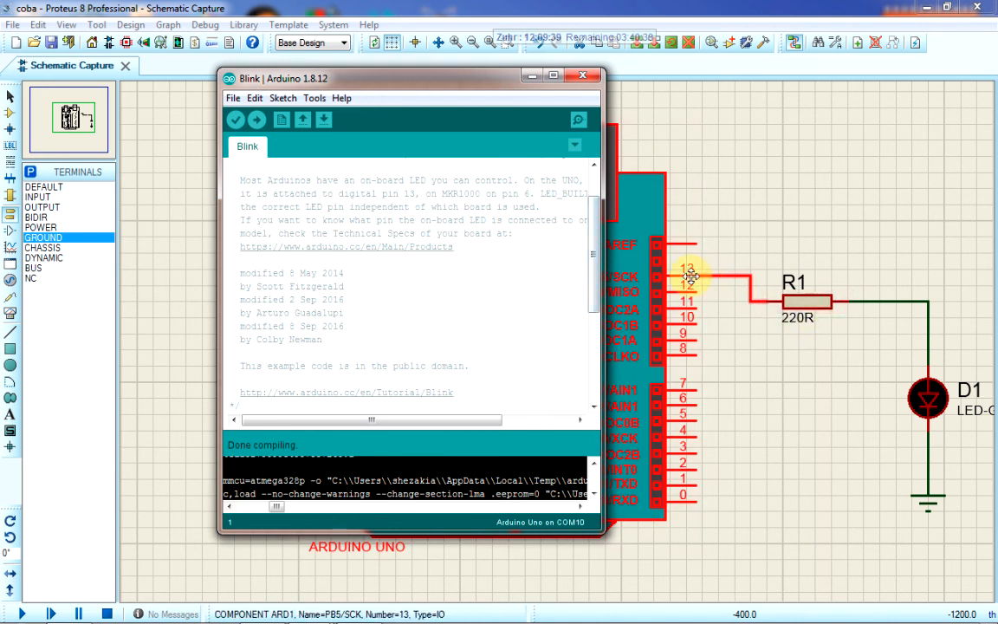
click(532, 78)
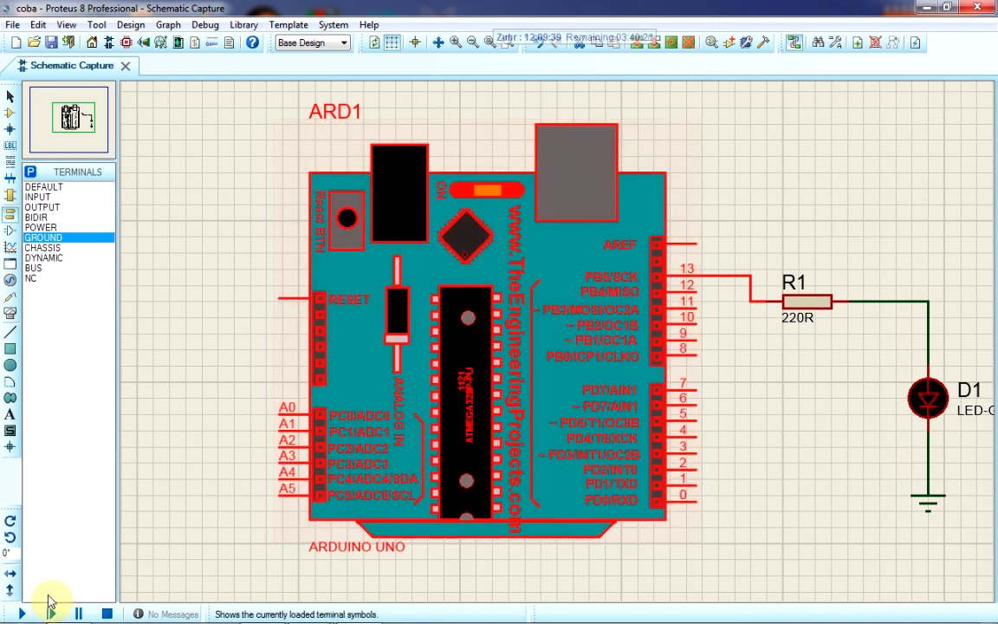
Run the circuit simulation to check the LED on pin 13, and stop it.
click(22, 614)
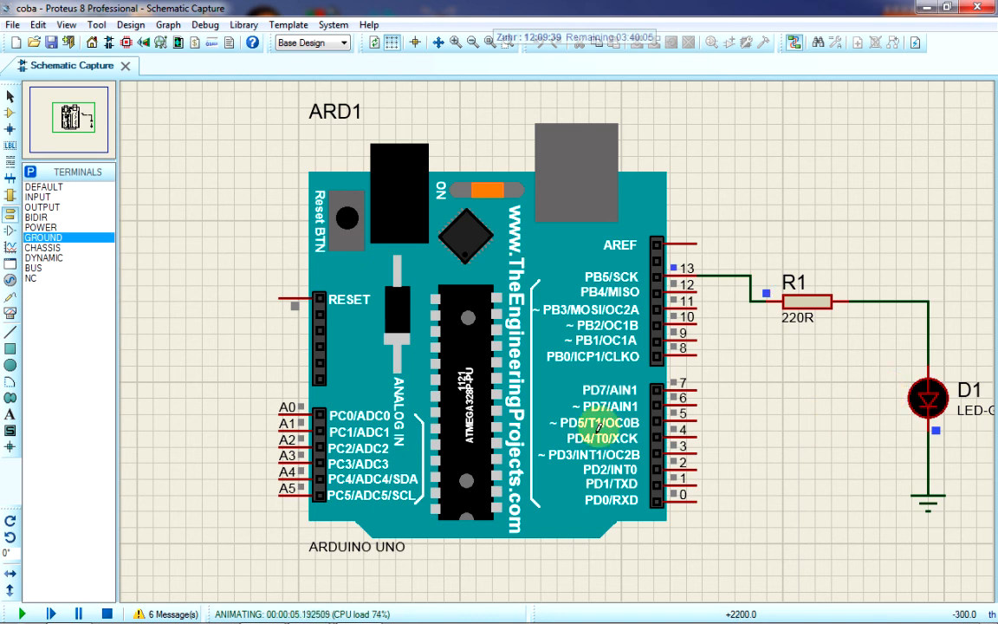
click(107, 613)
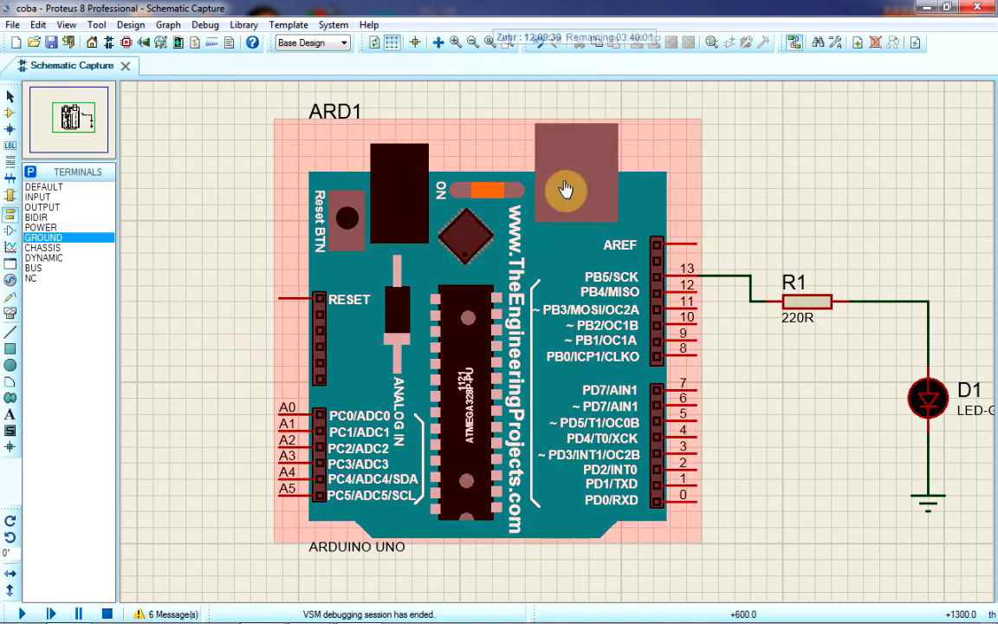